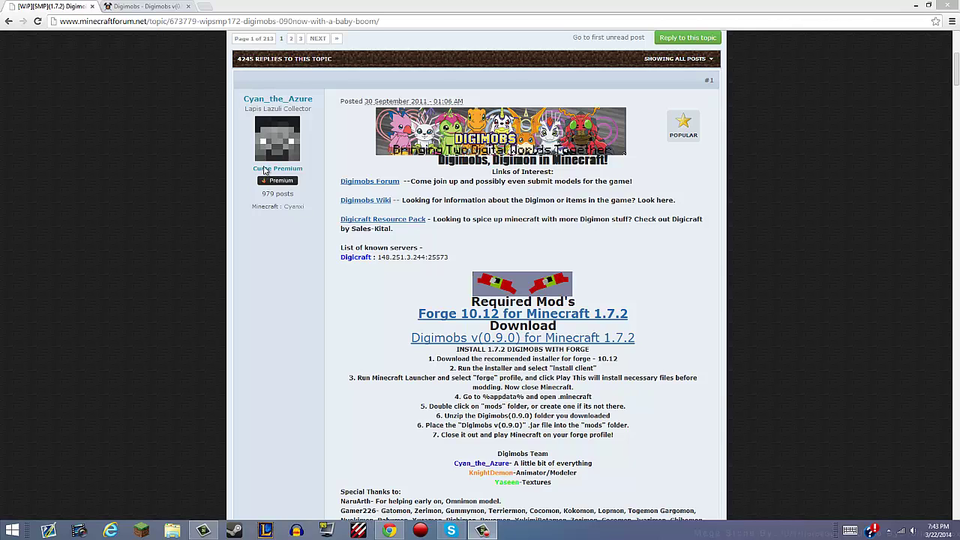
# Check the Digimobs v(0.9.0) files page address, then return to the Digimobs forum topic.
pyautogui.click(137, 9)
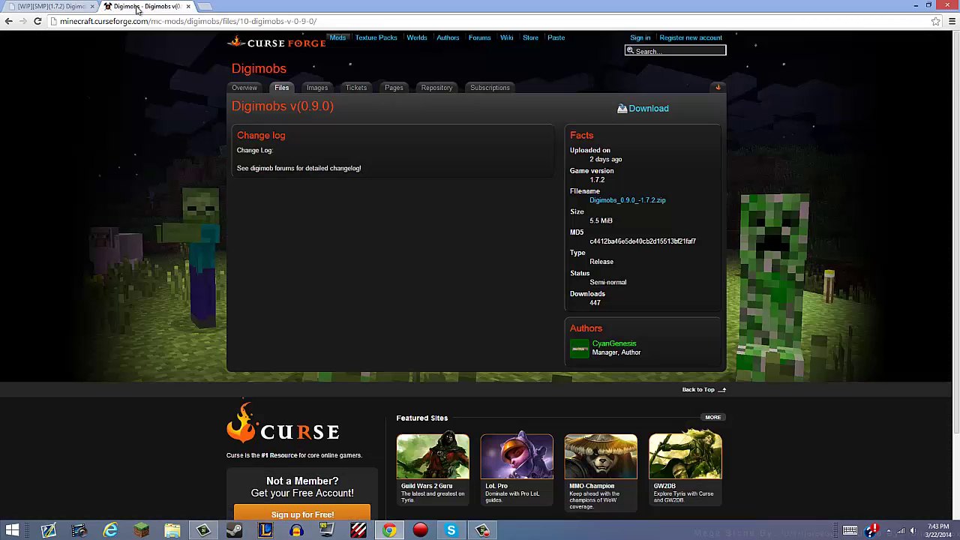
pyautogui.click(171, 21)
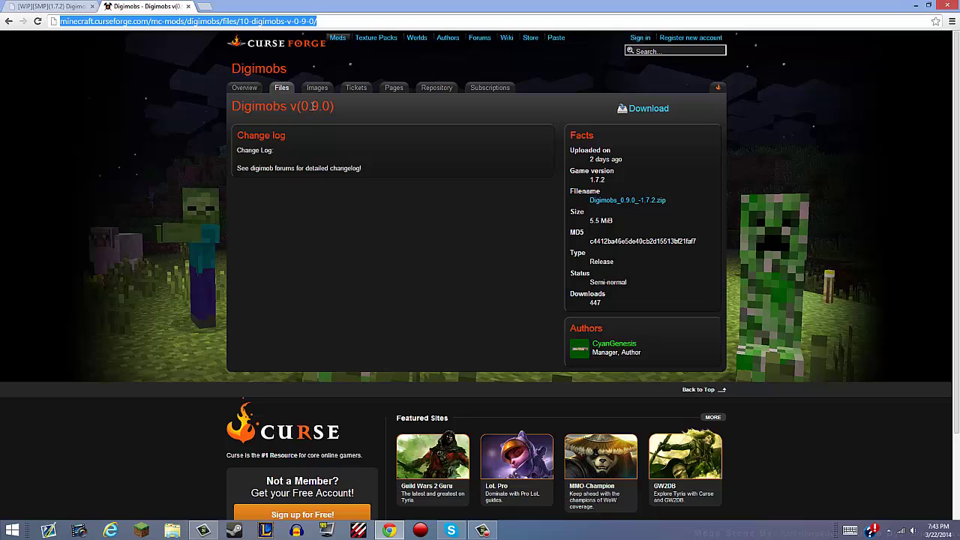
pyautogui.click(56, 13)
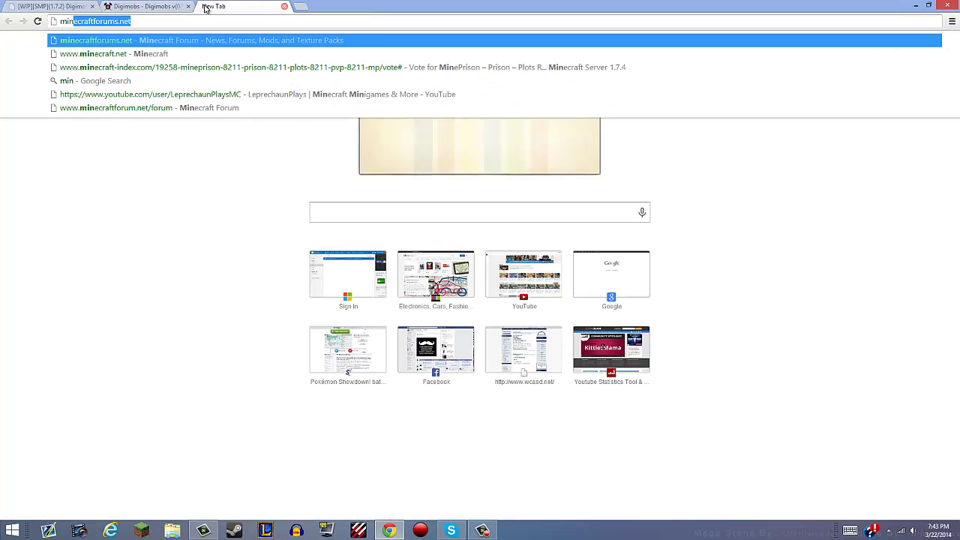
# Google 'minecraft forge files' and open the Minecraft Forge Downloads site from the results.
pyautogui.write(' files')
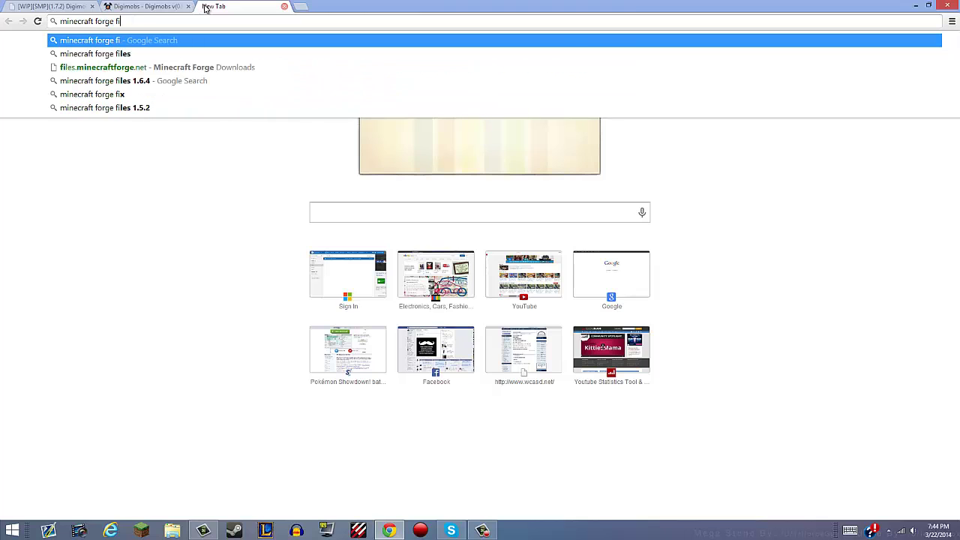
pyautogui.press('Return')
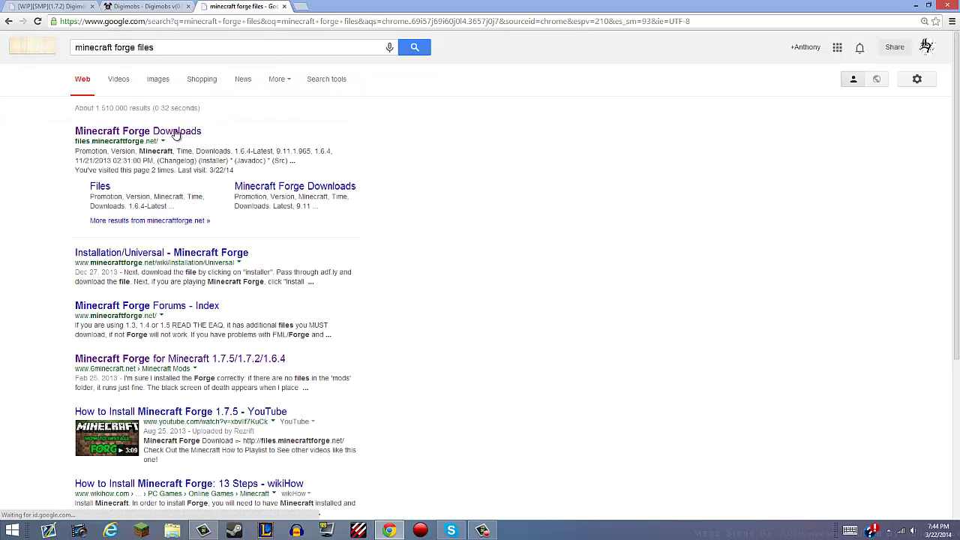
pyautogui.click(177, 132)
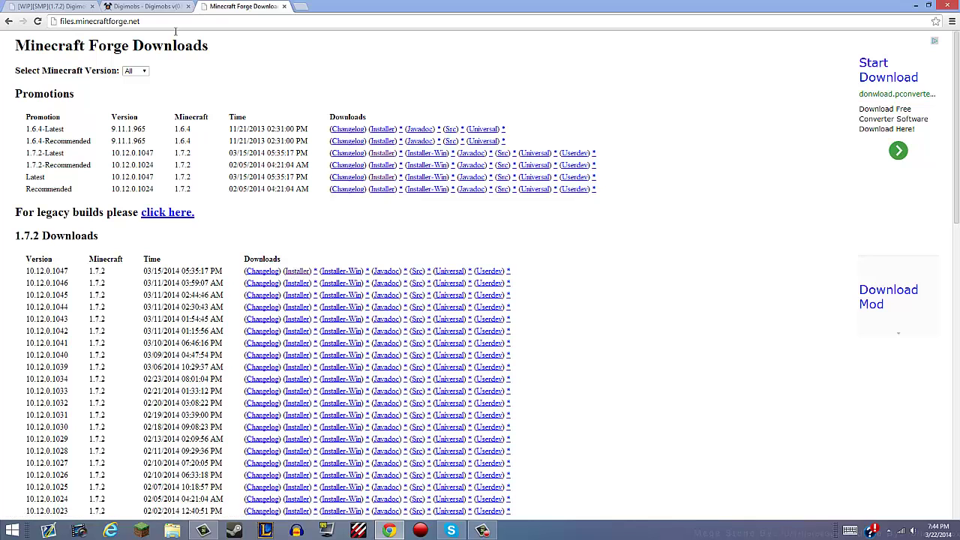
# Review the Digimobs files page and forum topic tabs once more.
pyautogui.click(147, 6)
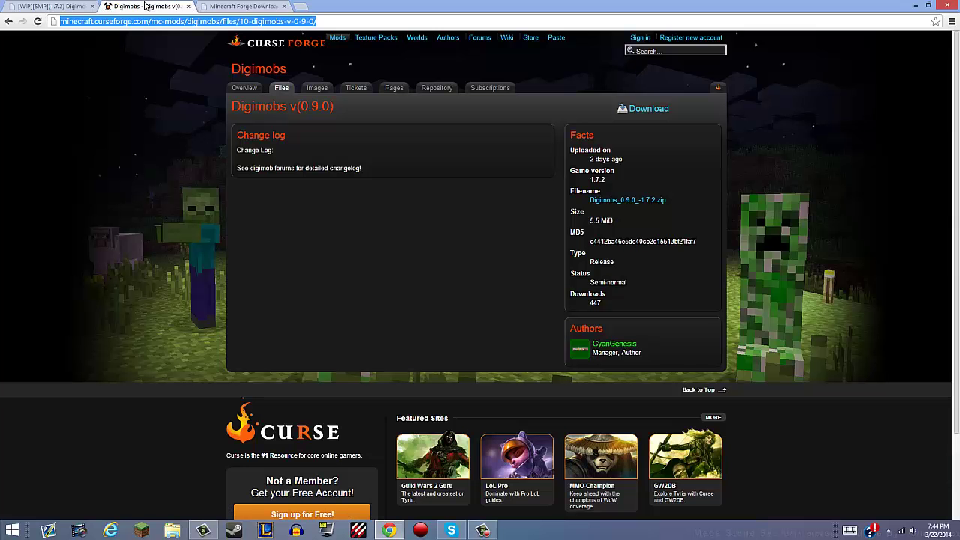
pyautogui.click(83, 7)
pyautogui.click(115, 7)
pyautogui.click(35, 6)
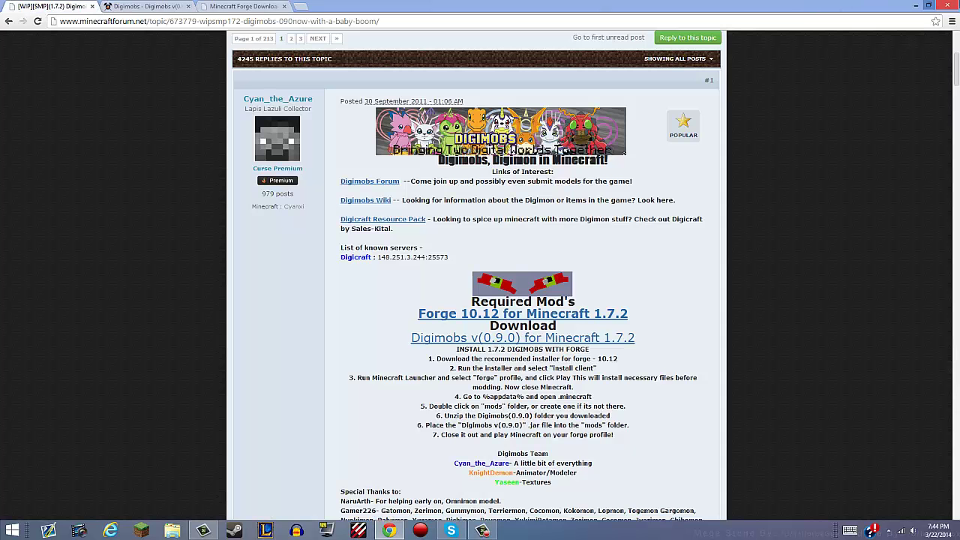
# Minimize the browser and select the downloaded Forge installer and Digimobs archive on the desktop.
pyautogui.click(915, 5)
pyautogui.moveTo(720, 246)
pyautogui.mouseDown()
pyautogui.moveTo(888, 348)
pyautogui.moveTo(917, 350)
pyautogui.mouseUp()
pyautogui.moveTo(811, 260)
pyautogui.mouseDown()
pyautogui.moveTo(622, 167)
pyautogui.moveTo(890, 386)
pyautogui.mouseUp()
pyautogui.moveTo(896, 349)
pyautogui.mouseDown()
pyautogui.moveTo(713, 253)
pyautogui.moveTo(578, 262)
pyautogui.moveTo(436, 232)
pyautogui.mouseUp()
# Move the Digimobs archive beside the Forge installer near the desktop centre and select the installer.
pyautogui.click(741, 279)
pyautogui.moveTo(818, 276); pyautogui.dragTo(474, 226)
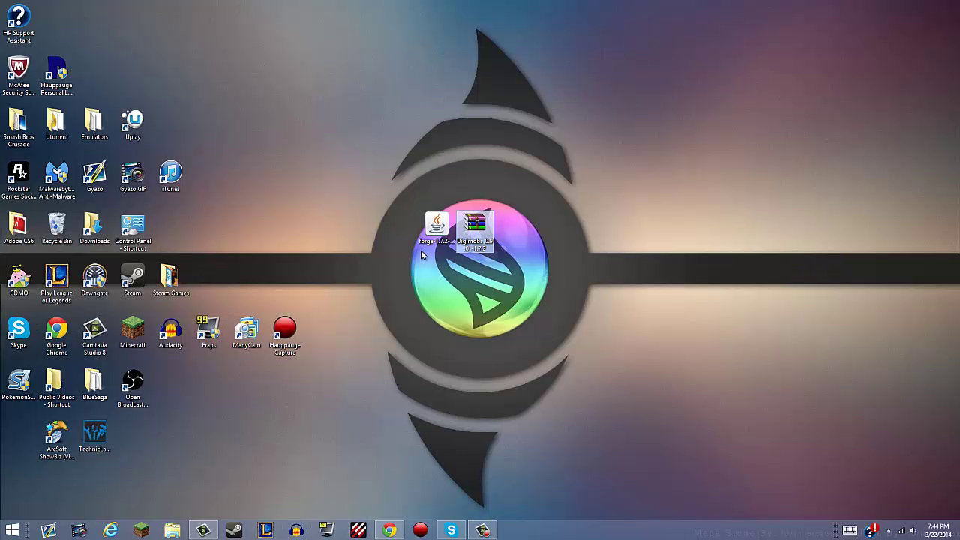
pyautogui.moveTo(423, 282)
pyautogui.mouseDown()
pyautogui.moveTo(429, 228)
pyautogui.moveTo(399, 336)
pyautogui.moveTo(357, 231)
pyautogui.moveTo(525, 135)
pyautogui.moveTo(385, 338)
pyautogui.moveTo(520, 88)
pyautogui.moveTo(451, 297)
pyautogui.mouseUp()
pyautogui.moveTo(420, 251)
pyautogui.mouseDown()
pyautogui.moveTo(354, 175)
pyautogui.moveTo(501, 201)
pyautogui.mouseUp()
pyautogui.click(438, 225)
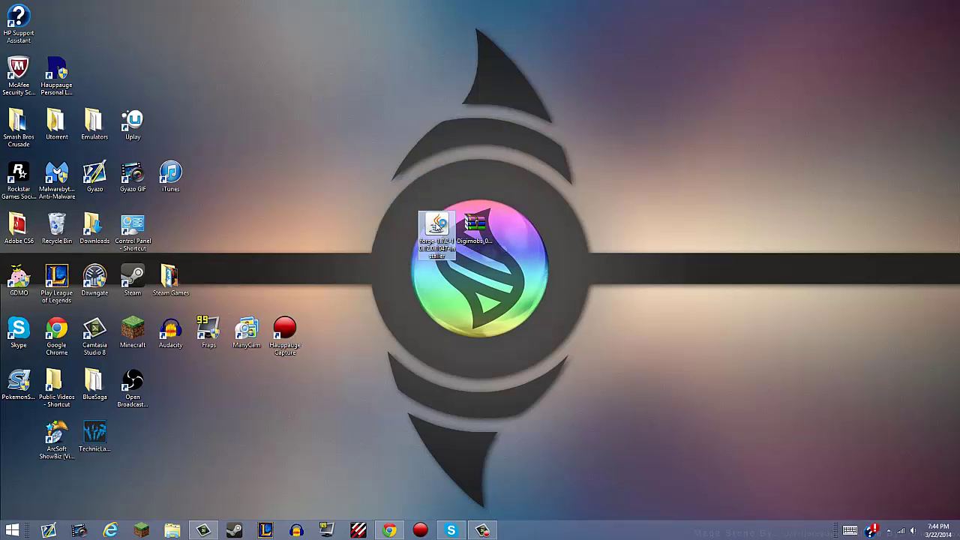
# Run the Forge installer and install the Forge 10.12.0.1047 client profile.
pyautogui.doubleClick(438, 225)
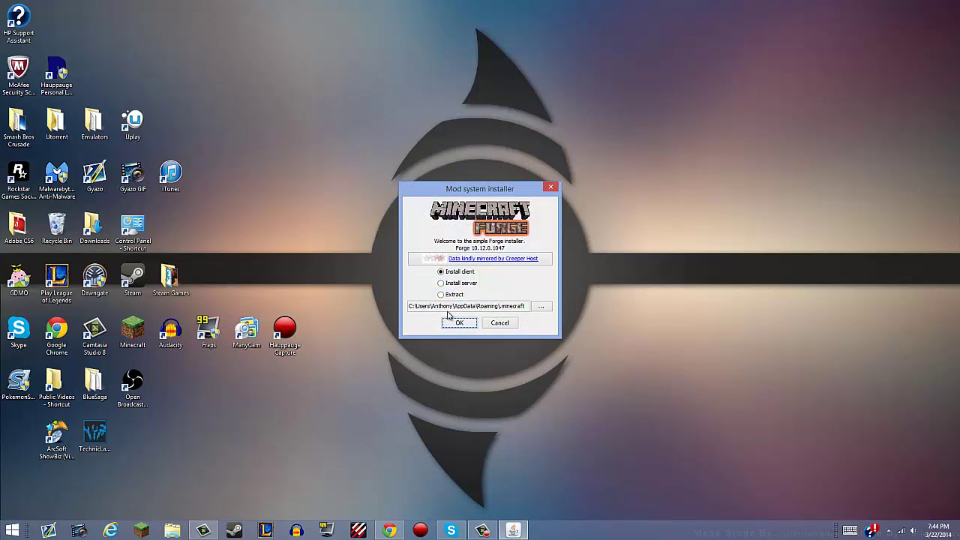
pyautogui.click(470, 275)
pyautogui.click(463, 327)
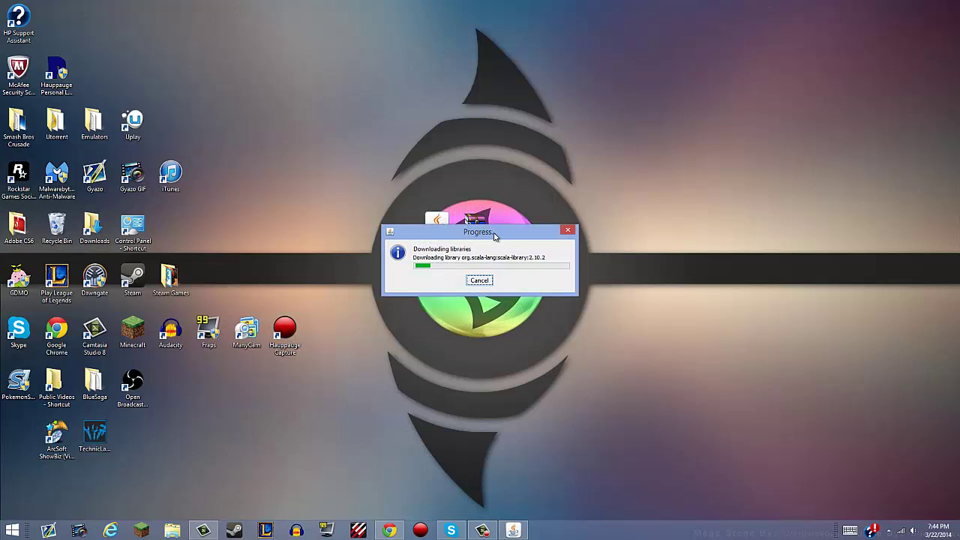
pyautogui.moveTo(495, 236); pyautogui.dragTo(490, 271)
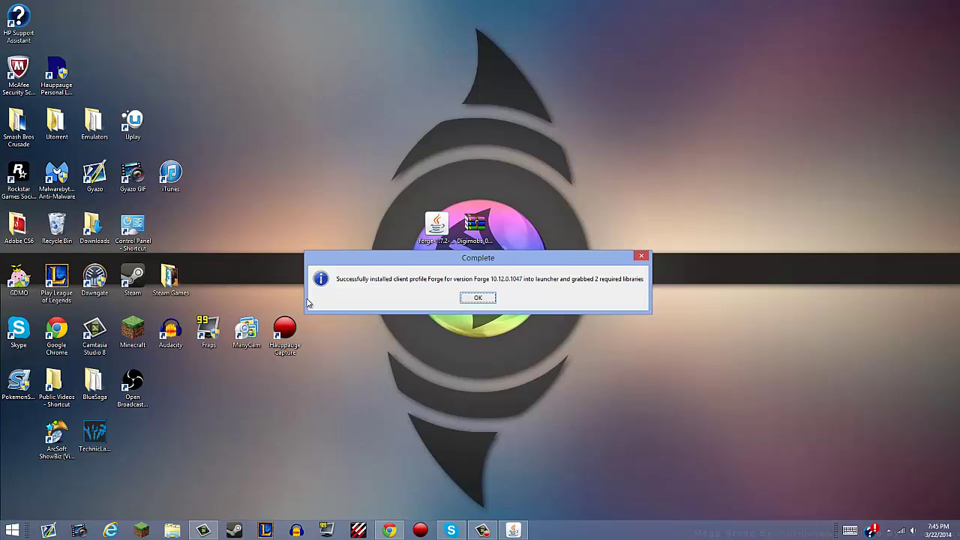
# Dismiss the installation complete message and maximize the Minecraft Launcher.
pyautogui.click(471, 299)
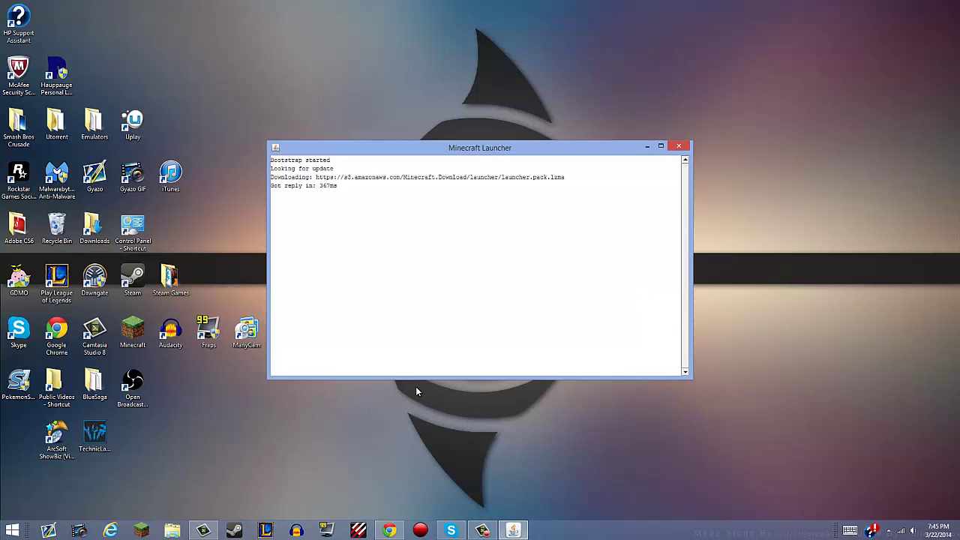
pyautogui.click(663, 146)
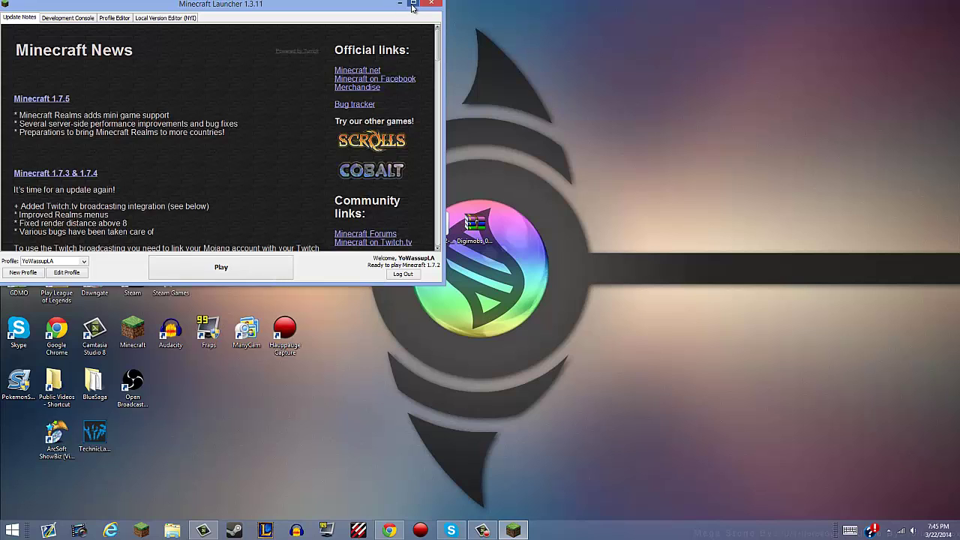
pyautogui.click(412, 5)
# Select the Forge profile, continue with the logged-in account, and launch the game.
pyautogui.click(63, 499)
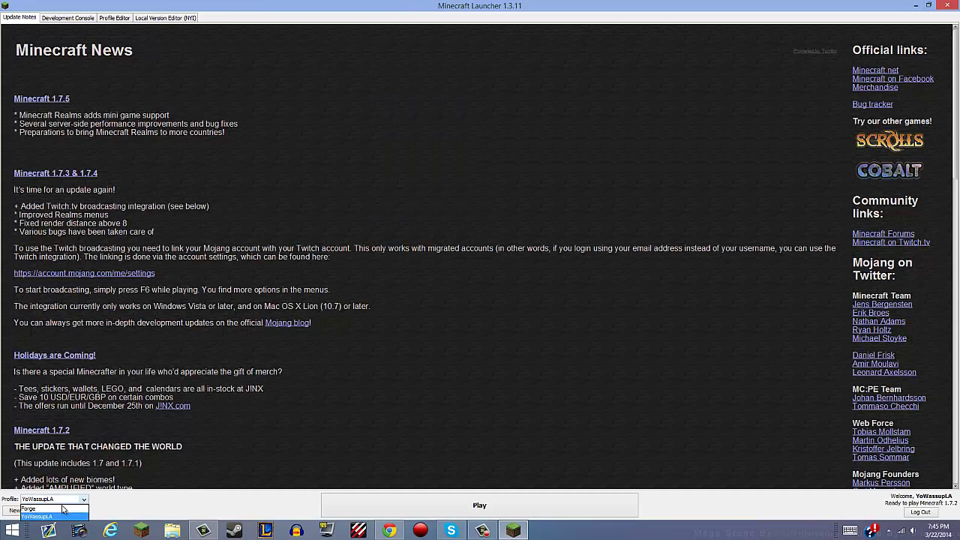
pyautogui.click(63, 509)
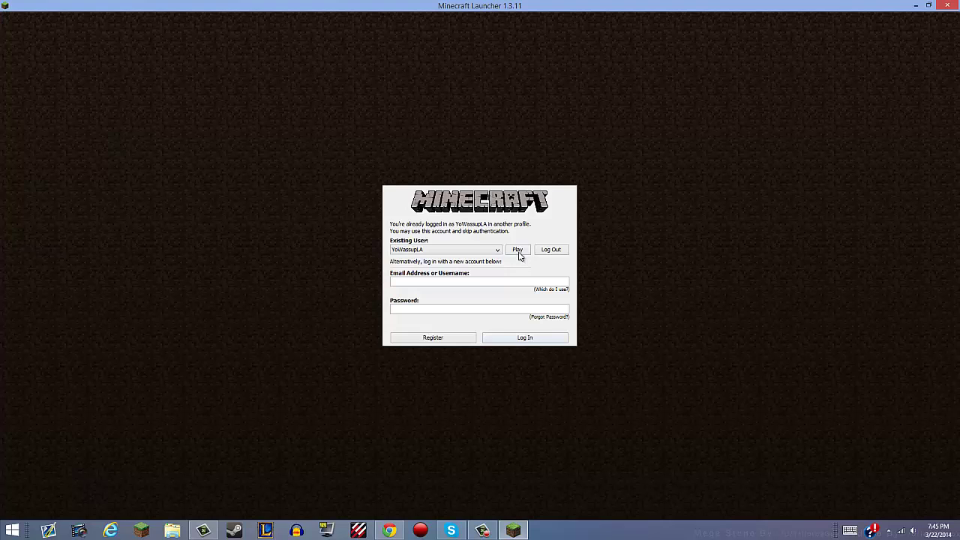
pyautogui.click(510, 251)
pyautogui.doubleClick(337, 9)
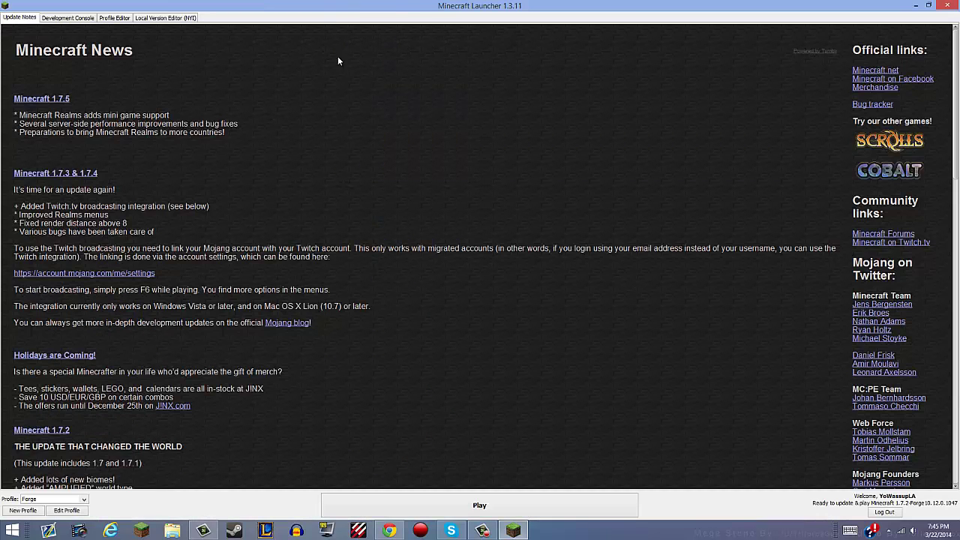
pyautogui.click(480, 507)
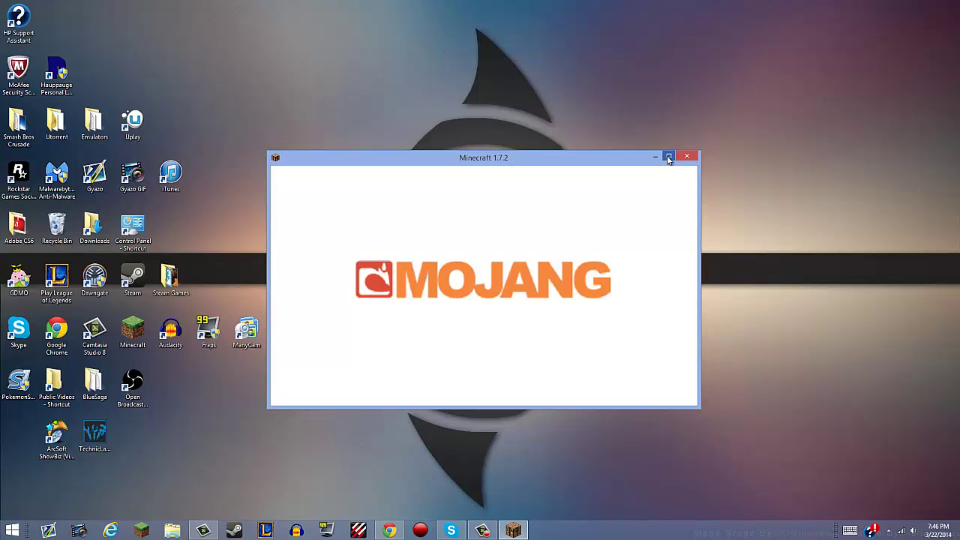
# Maximize Minecraft, confirm Forge 10.12.0.1047 with 3 mods on the main menu, then quit.
pyautogui.click(670, 159)
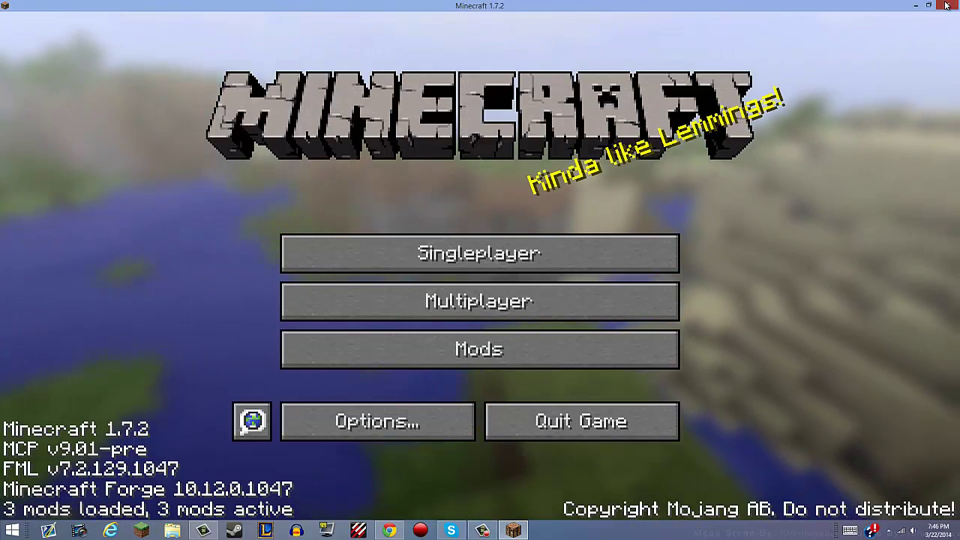
pyautogui.click(946, 6)
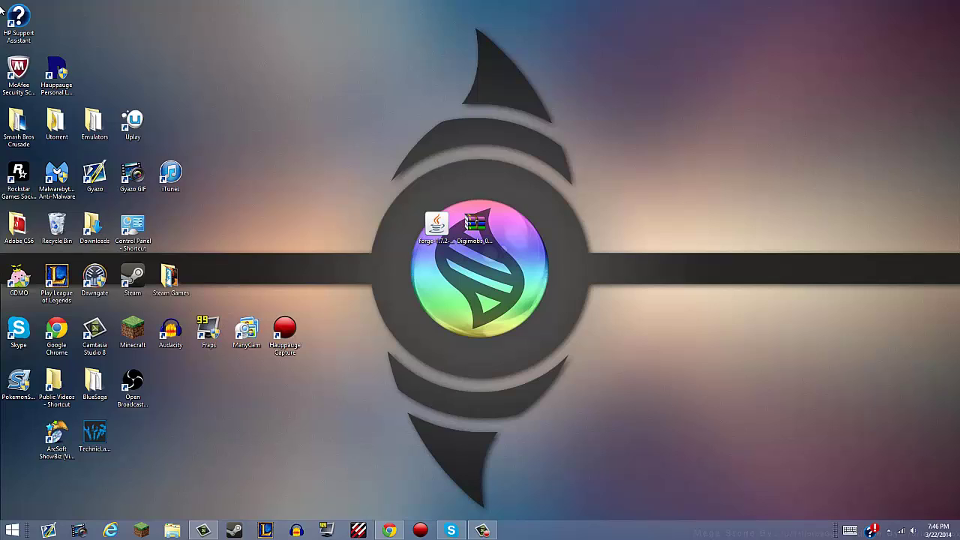
# Search %appdata% from the Start screen to open the AppData Roaming folder.
pyautogui.click(12, 531)
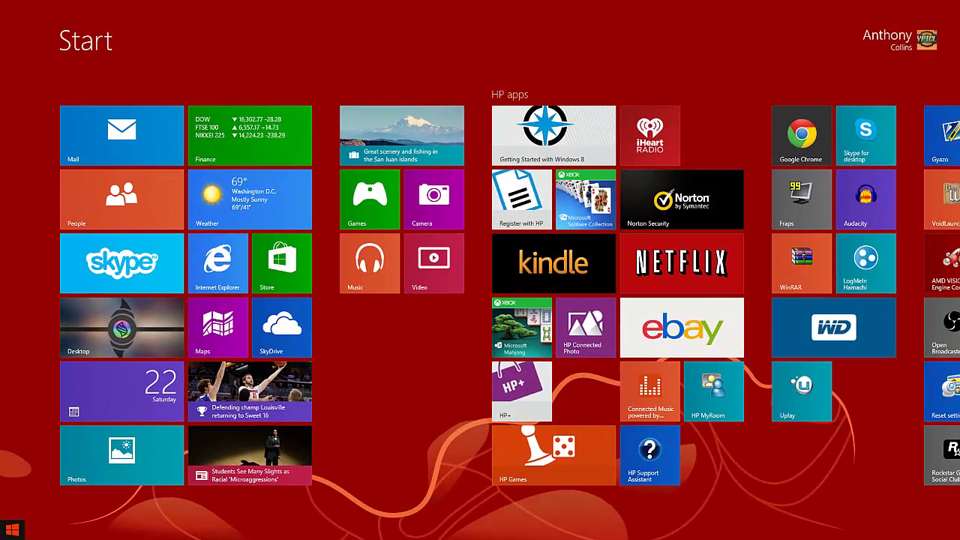
pyautogui.write('%appdata')
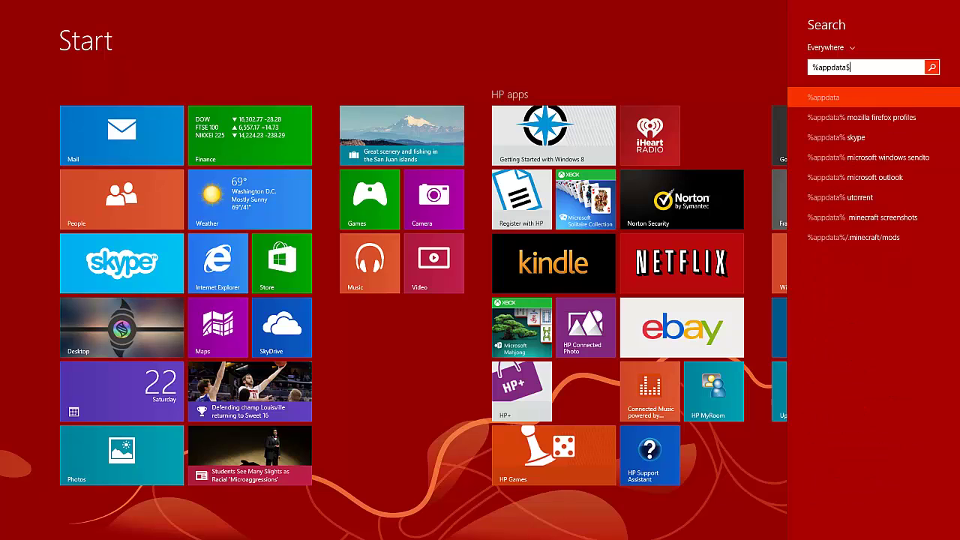
pyautogui.write('%')
pyautogui.press('Return')
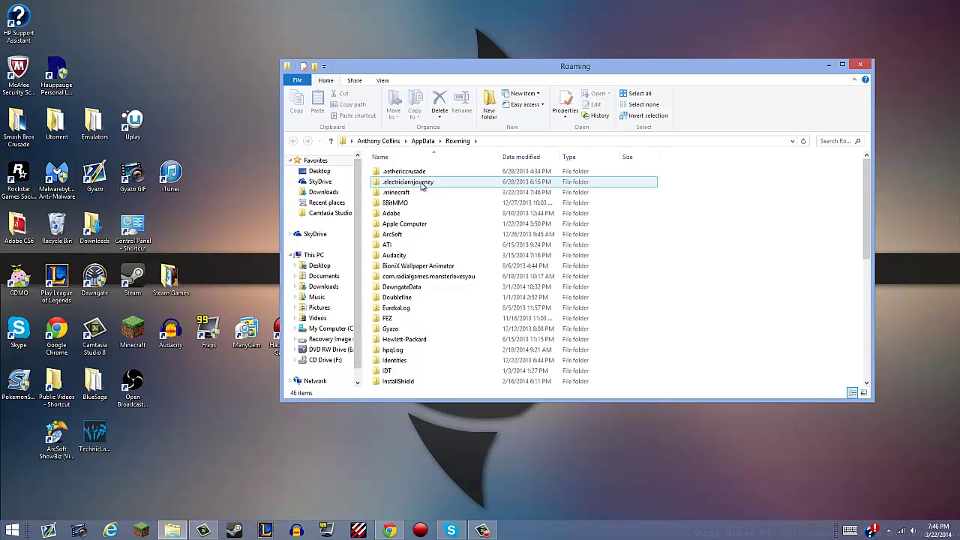
# Open the .minecraft mods folder and open Digimobs_0.9.0_-1.7.2.zip in WinRAR.
pyautogui.doubleClick(397, 193)
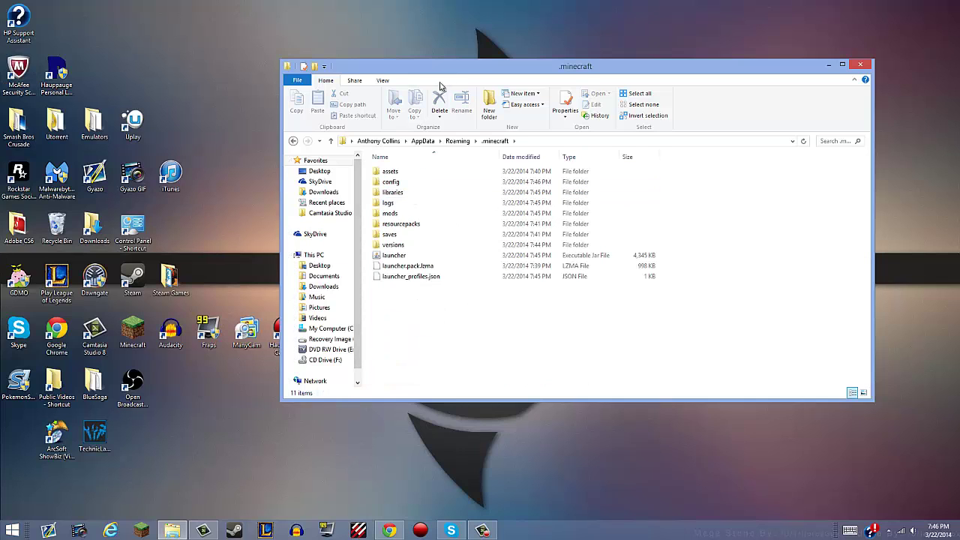
pyautogui.doubleClick(392, 215)
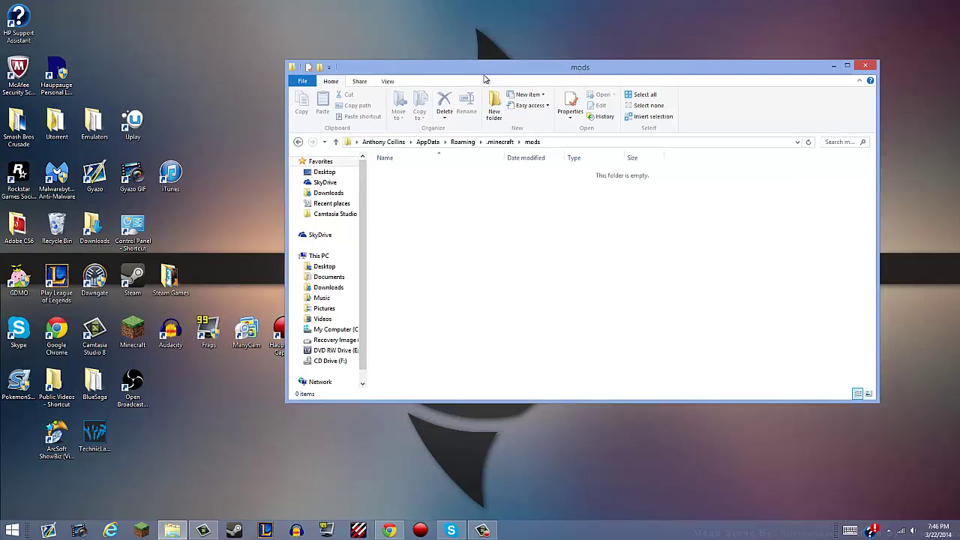
pyautogui.moveTo(461, 68); pyautogui.dragTo(685, 165)
pyautogui.doubleClick(477, 225)
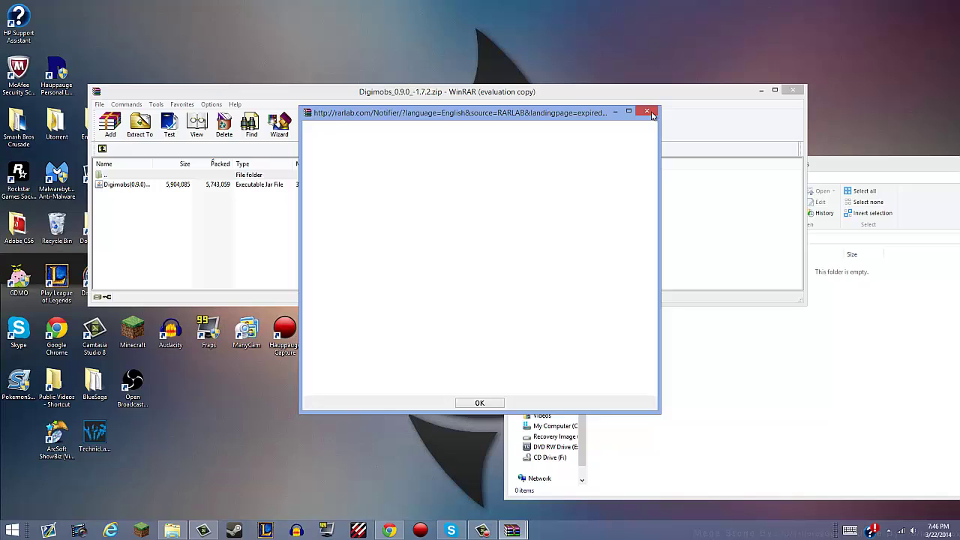
# Drag the Digimobs(0.9.0)-1.7.2 jar from WinRAR into the mods folder and close the archive.
pyautogui.click(647, 112)
pyautogui.moveTo(356, 186)
pyautogui.mouseDown()
pyautogui.moveTo(499, 228)
pyautogui.moveTo(332, 237)
pyautogui.moveTo(343, 212)
pyautogui.moveTo(262, 206)
pyautogui.moveTo(456, 125)
pyautogui.moveTo(616, 204)
pyautogui.moveTo(87, 122)
pyautogui.moveTo(394, 180)
pyautogui.moveTo(343, 208)
pyautogui.moveTo(406, 194)
pyautogui.moveTo(403, 183)
pyautogui.moveTo(520, 260)
pyautogui.moveTo(531, 239)
pyautogui.moveTo(517, 219)
pyautogui.moveTo(695, 310)
pyautogui.moveTo(702, 370)
pyautogui.moveTo(688, 361)
pyautogui.mouseUp()
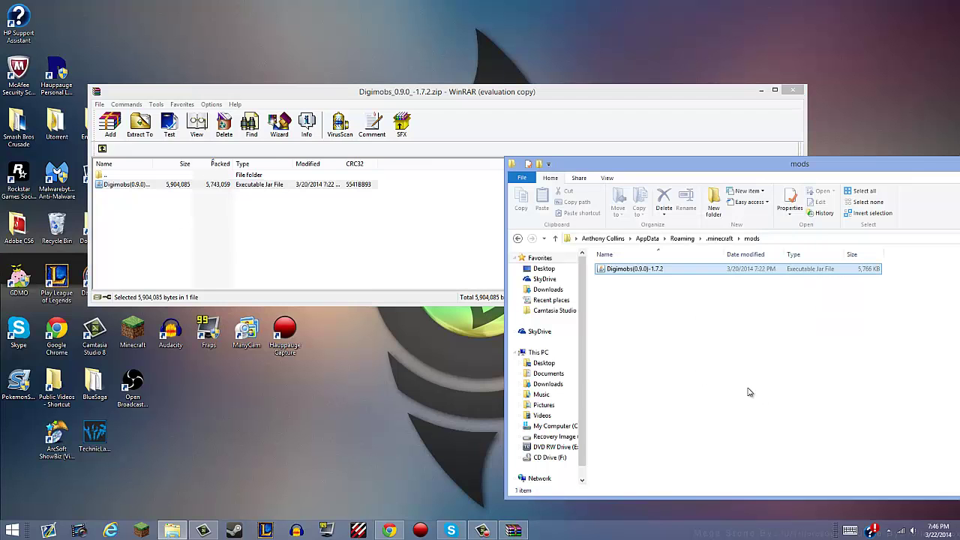
pyautogui.click(796, 89)
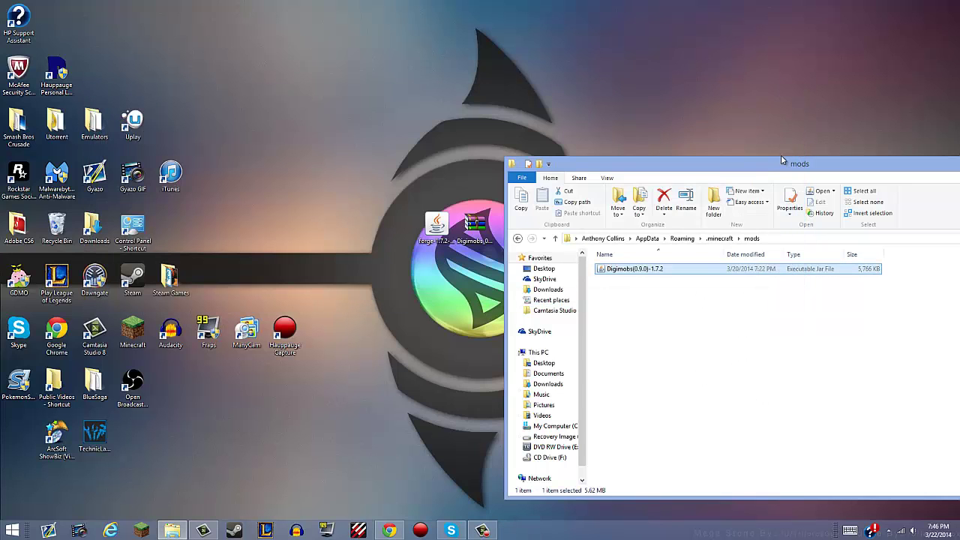
pyautogui.moveTo(781, 163)
pyautogui.mouseDown()
pyautogui.moveTo(716, 149)
pyautogui.moveTo(579, 145)
pyautogui.mouseUp()
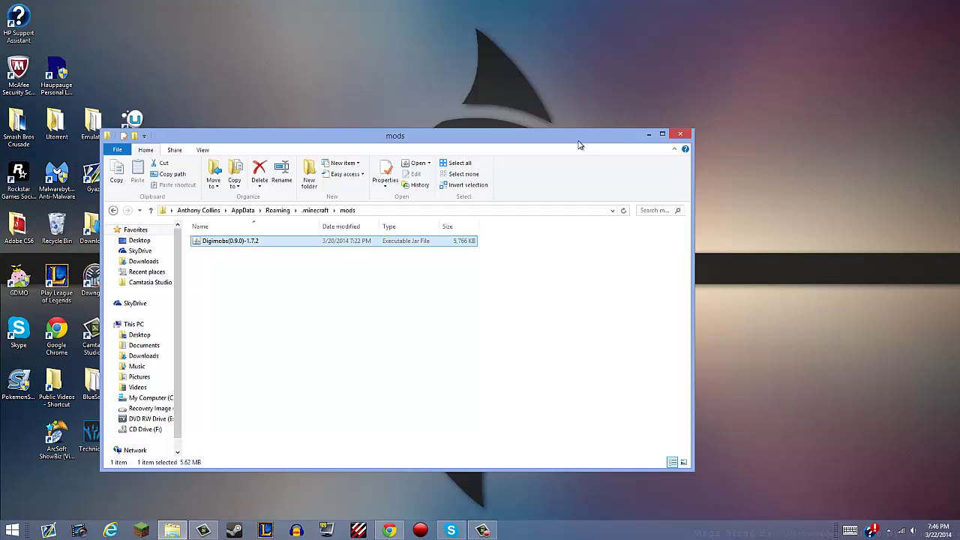
# Close the mods folder, relaunch the Minecraft launcher maximized, and play the Forge profile.
pyautogui.click(681, 136)
pyautogui.doubleClick(132, 330)
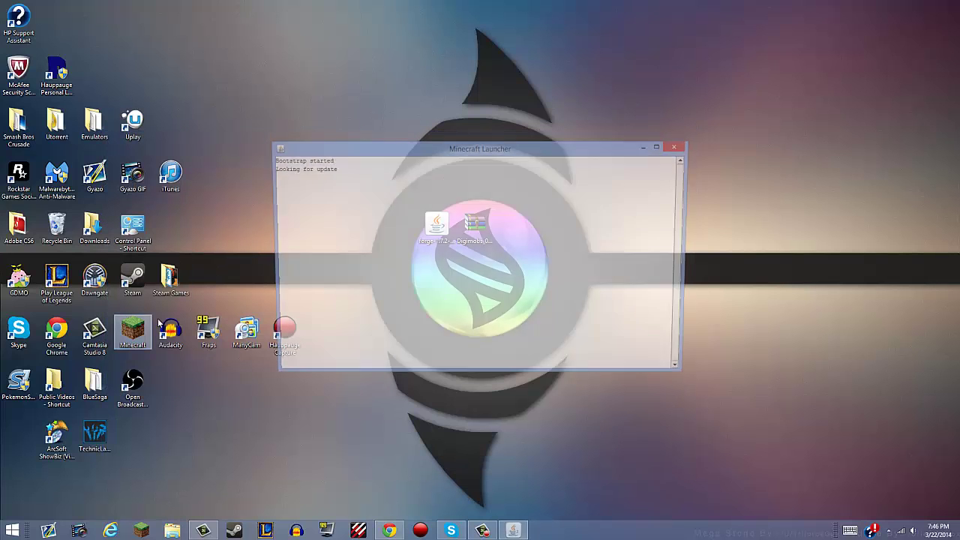
pyautogui.click(662, 147)
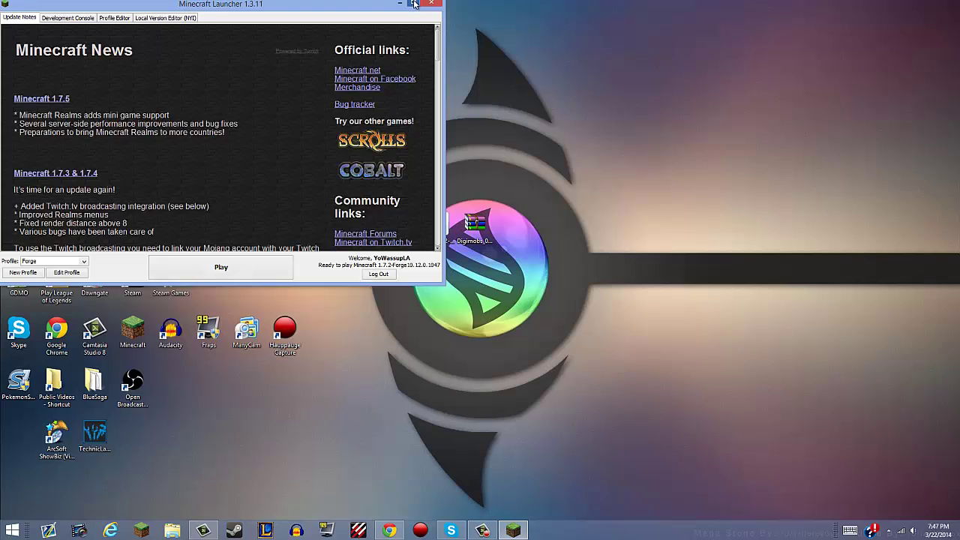
pyautogui.doubleClick(414, 5)
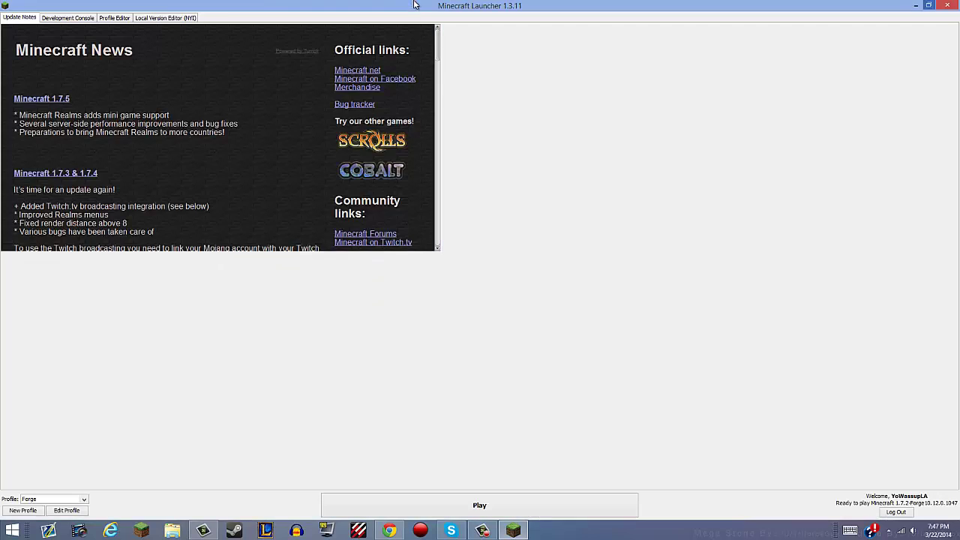
pyautogui.click(503, 498)
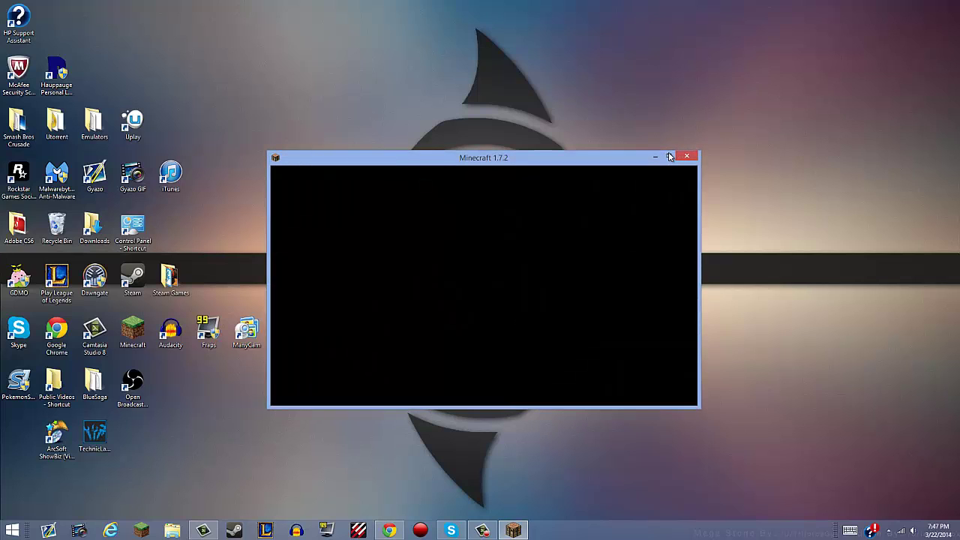
# Maximize the loading Minecraft 1.7.2 game window.
pyautogui.click(670, 156)
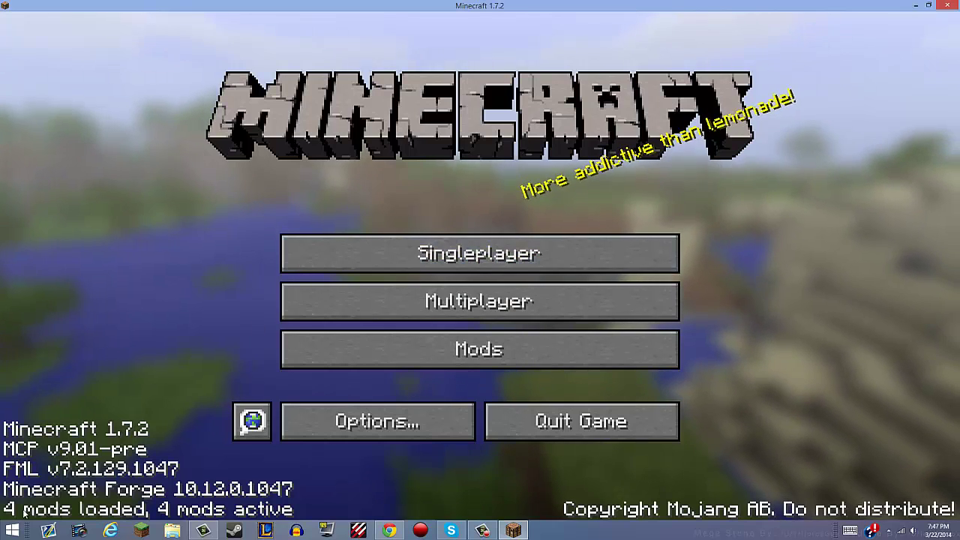
# Create a singleplayer world named New World with Allow Cheats set to ON.
pyautogui.click(481, 248)
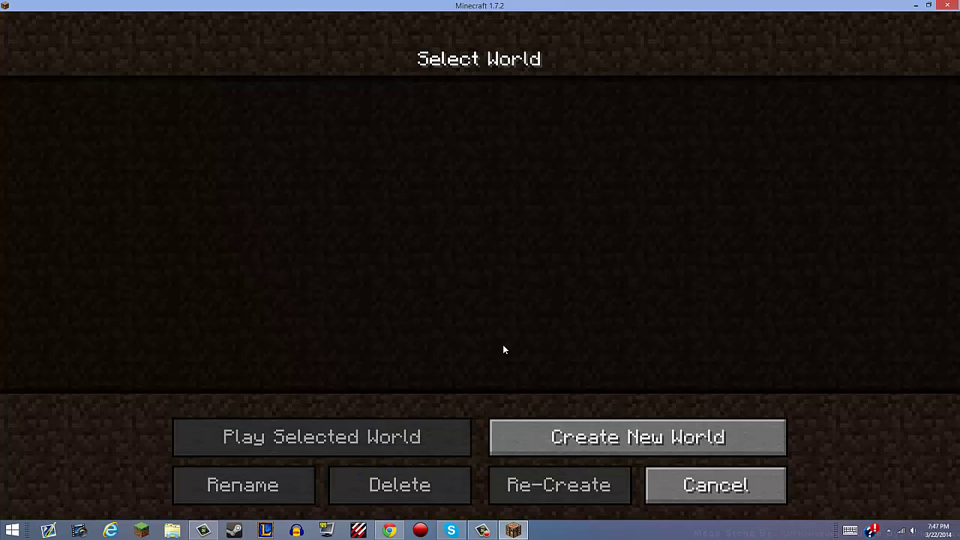
pyautogui.click(587, 424)
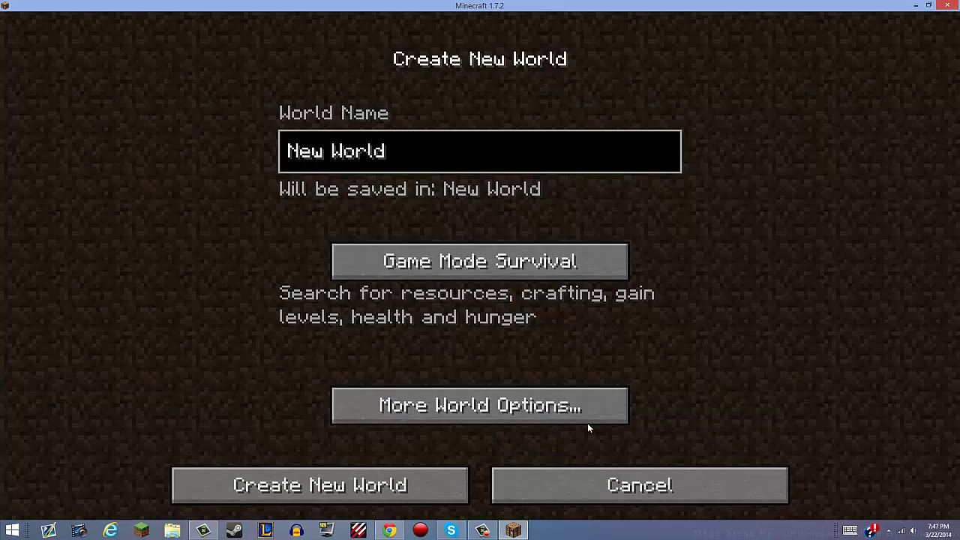
pyautogui.click(486, 405)
pyautogui.click(375, 334)
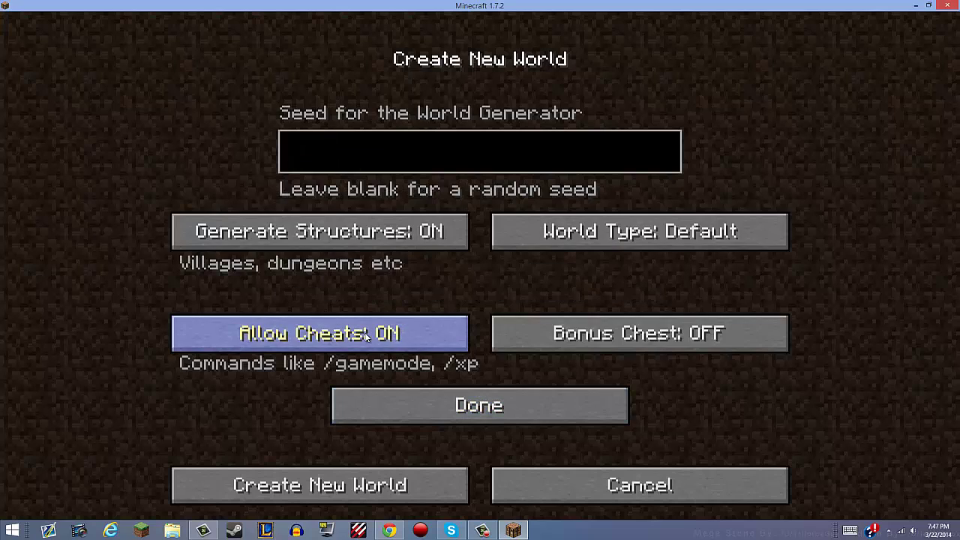
pyautogui.click(431, 483)
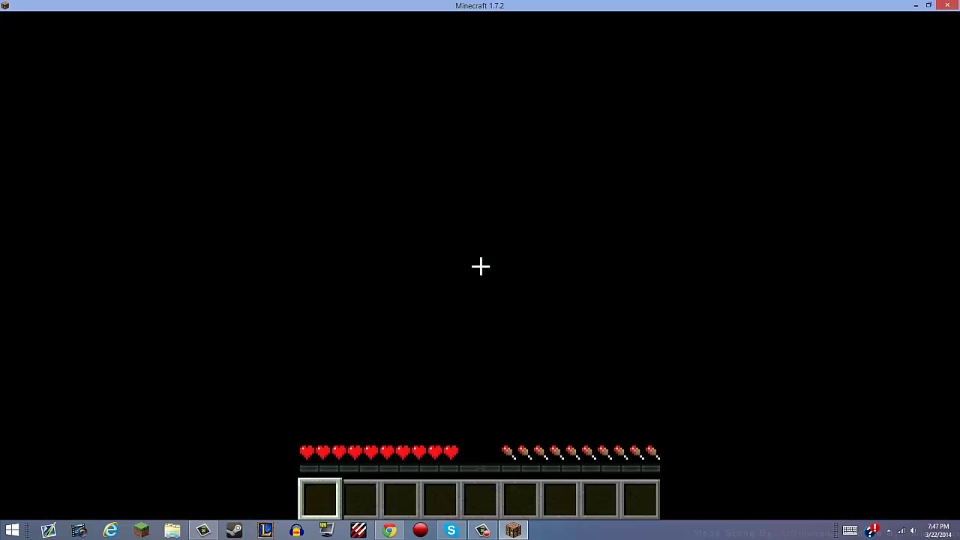
# Switch to creative mode with /gamemode 1 and take off flying.
pyautogui.write('/gam')
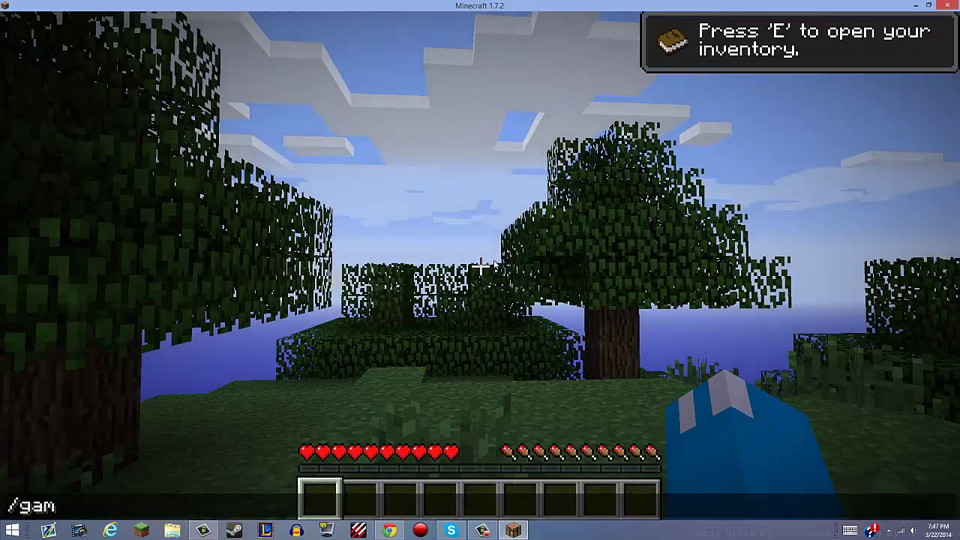
pyautogui.write('emode 1')
pyautogui.press('Return')
pyautogui.press('space')
pyautogui.press('space')
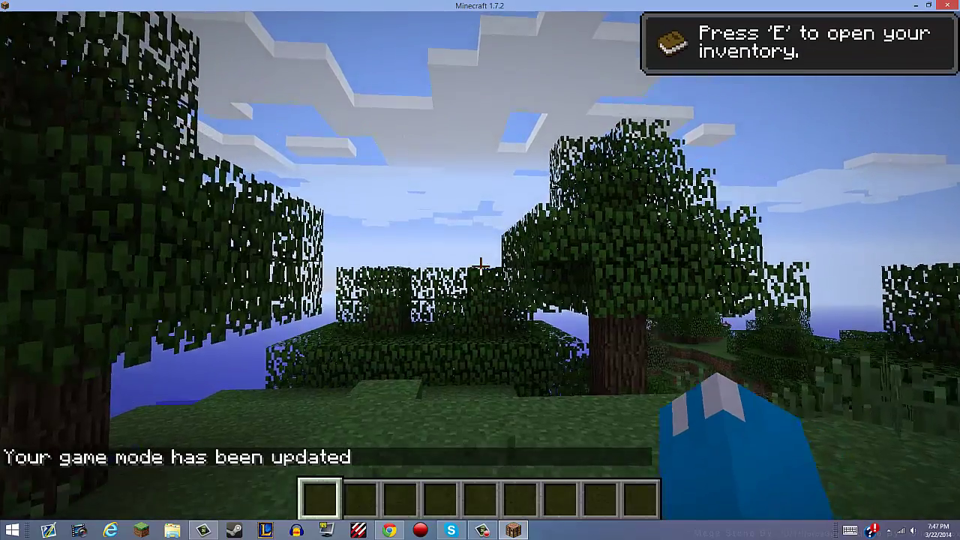
# Fly forward over the beach and the sandy island with cows, back out over ocean.
pyautogui.press('w')
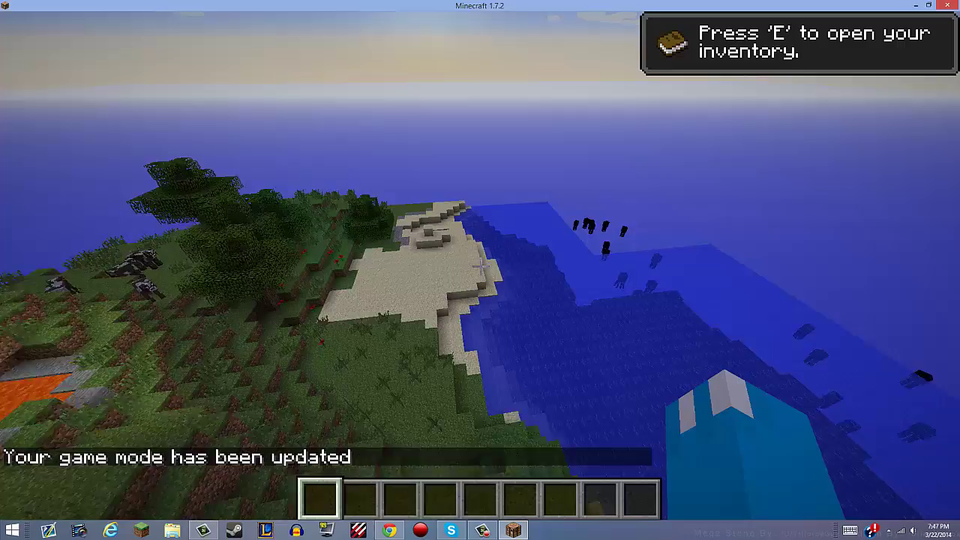
pyautogui.press('w')
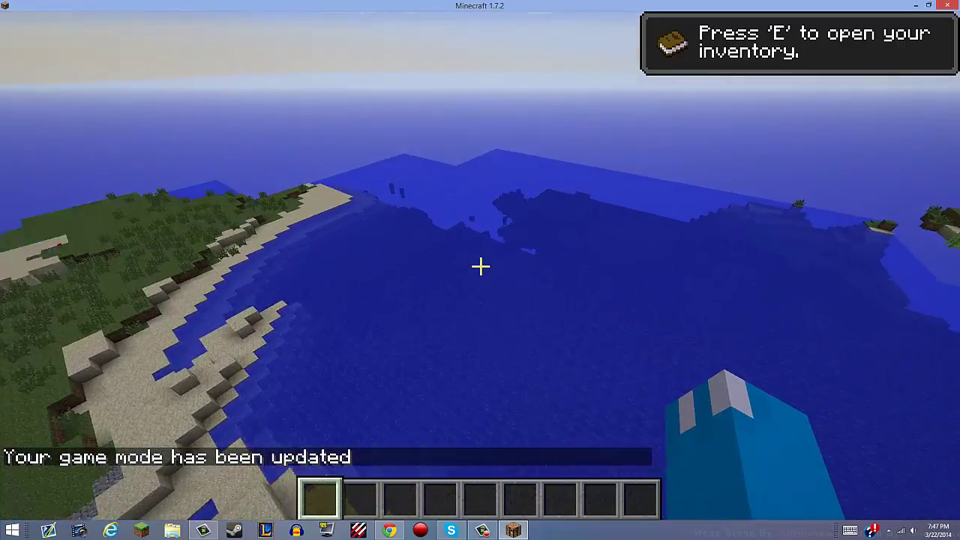
pyautogui.press('w')
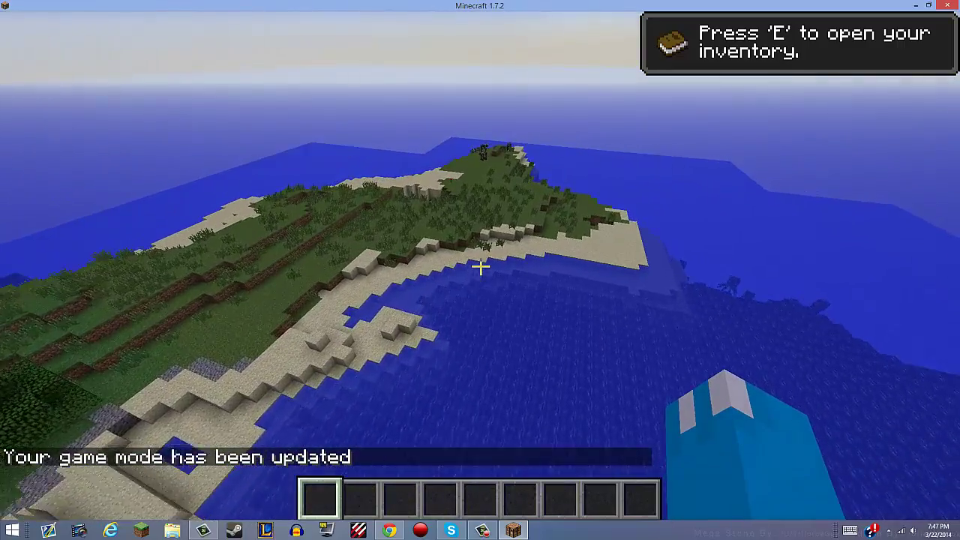
pyautogui.press('w')
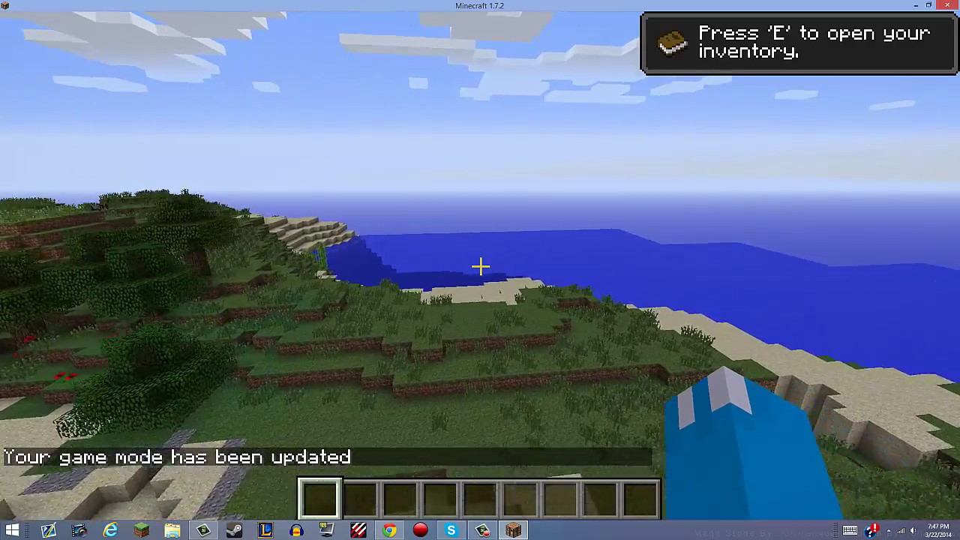
pyautogui.press('w')
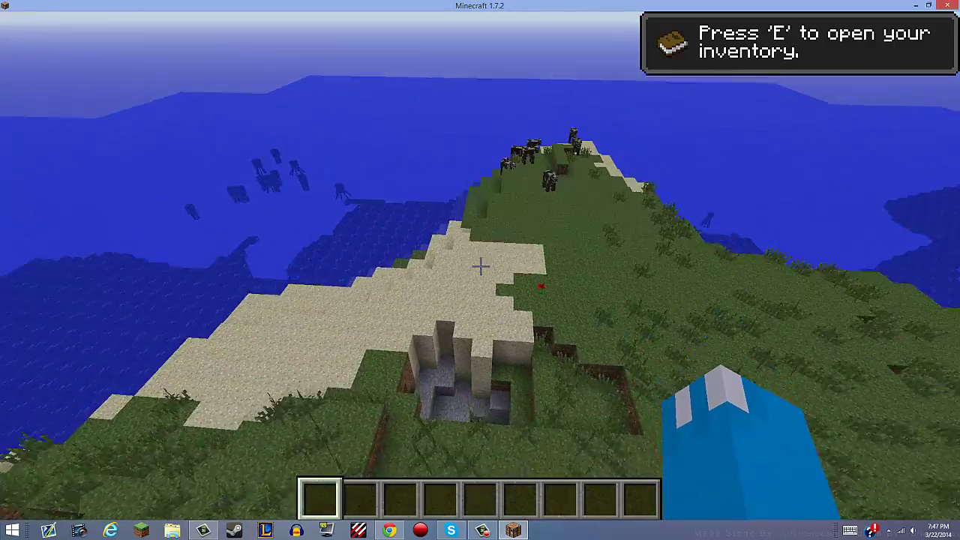
pyautogui.press('w')
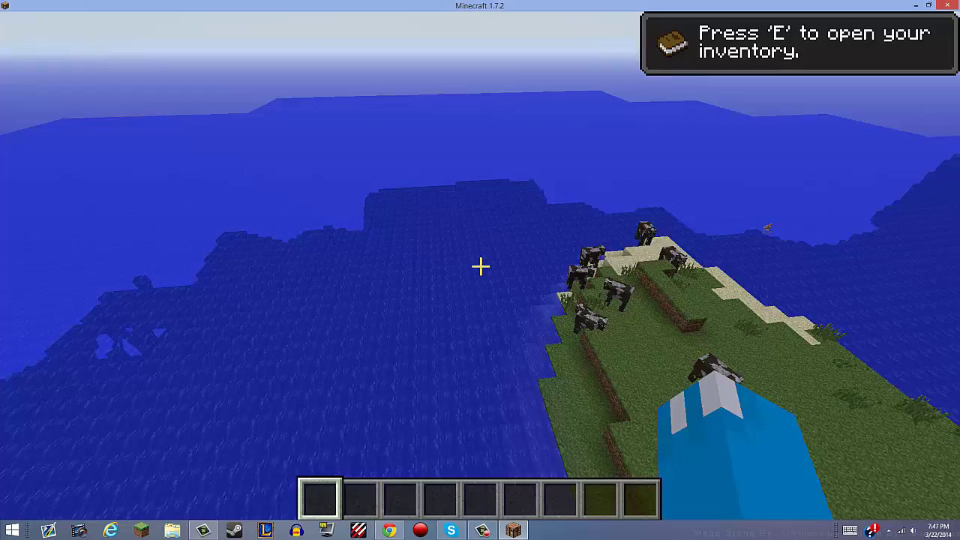
pyautogui.press('w')
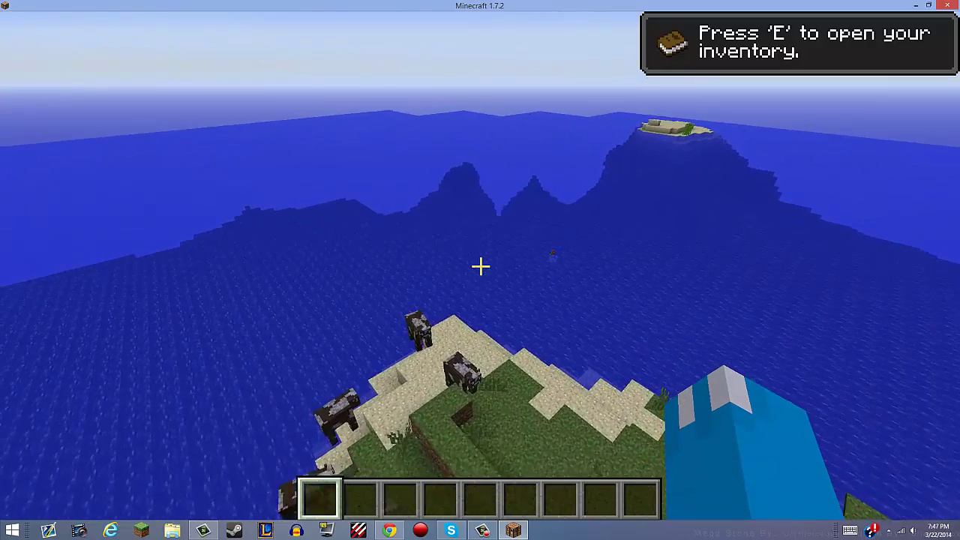
# Fly past the Bukamon and the Gomamon group toward the island shore with coloured blocks.
pyautogui.press('w')
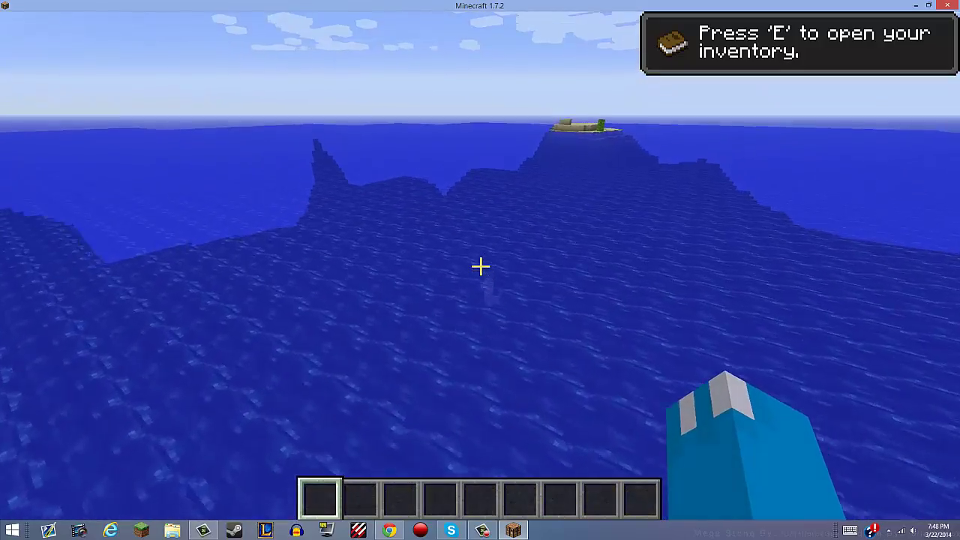
pyautogui.press('w')
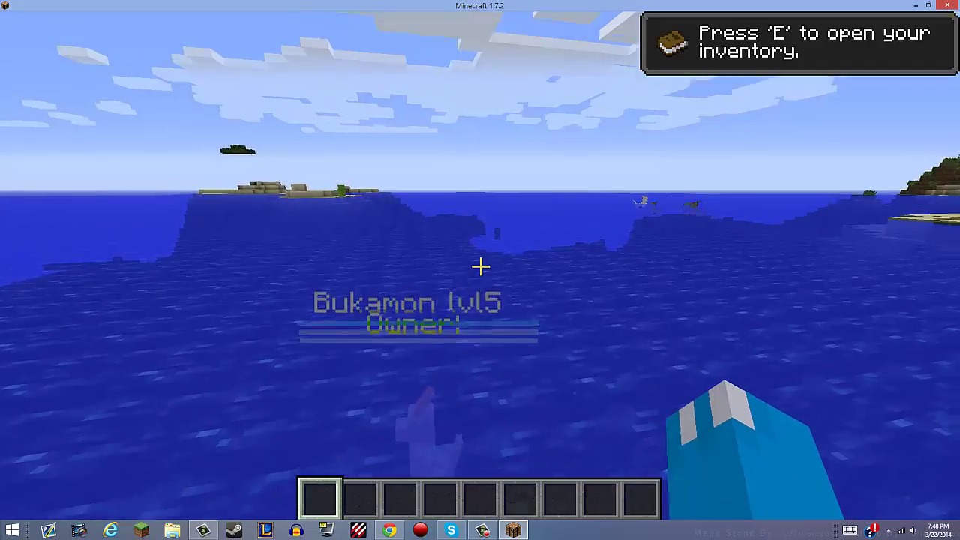
pyautogui.press('w')
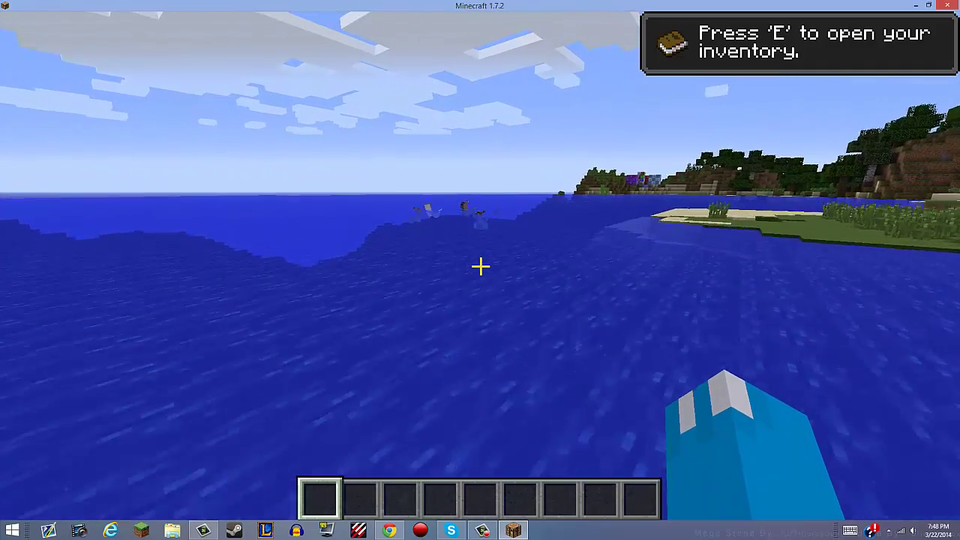
pyautogui.press('w')
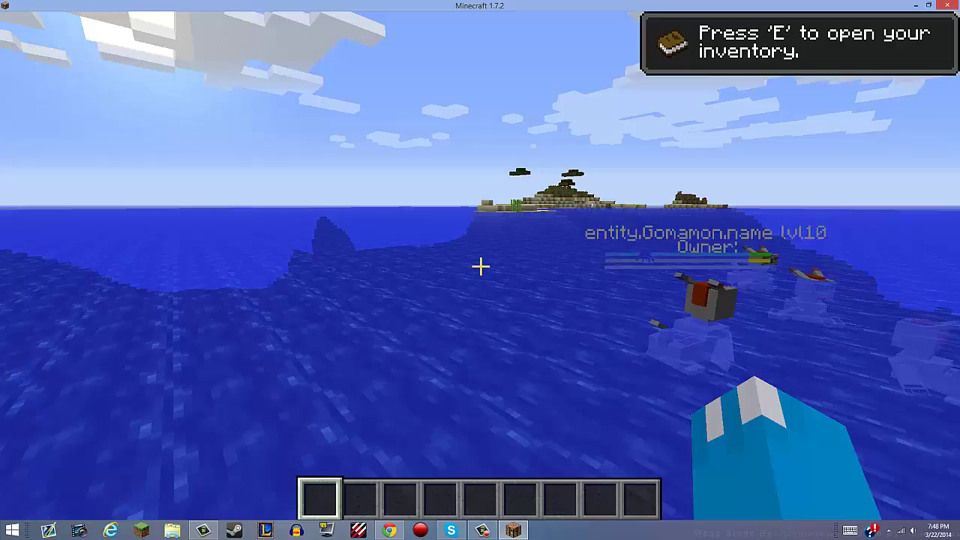
pyautogui.press('w')
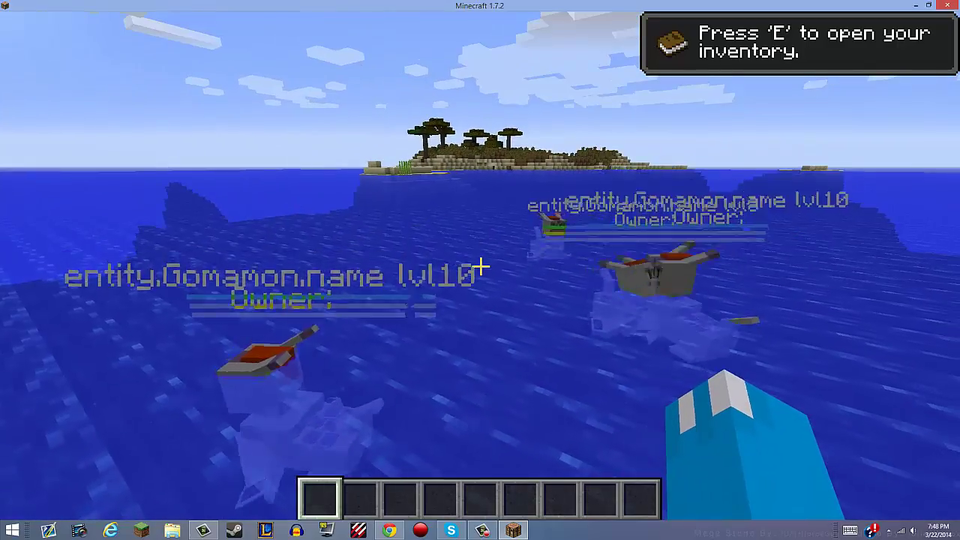
pyautogui.press('w')
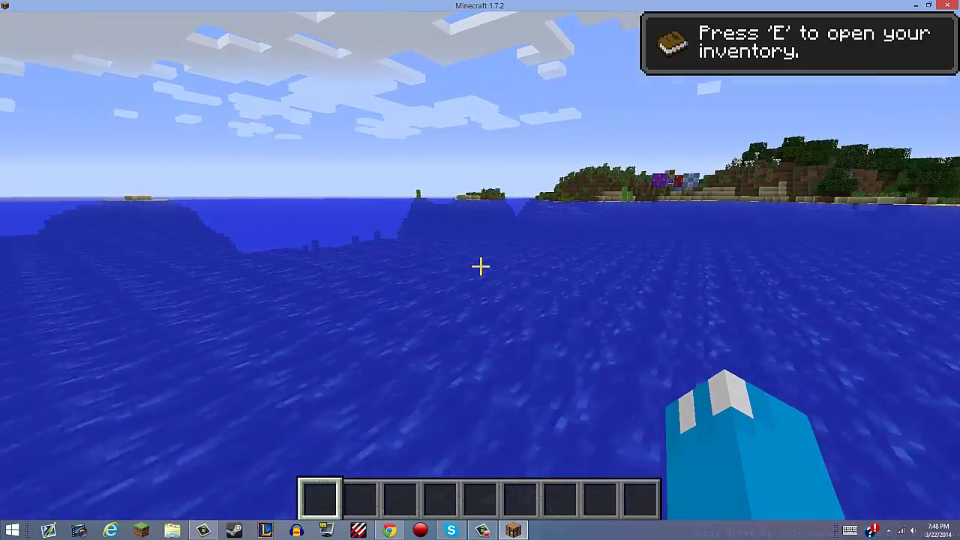
pyautogui.press('w')
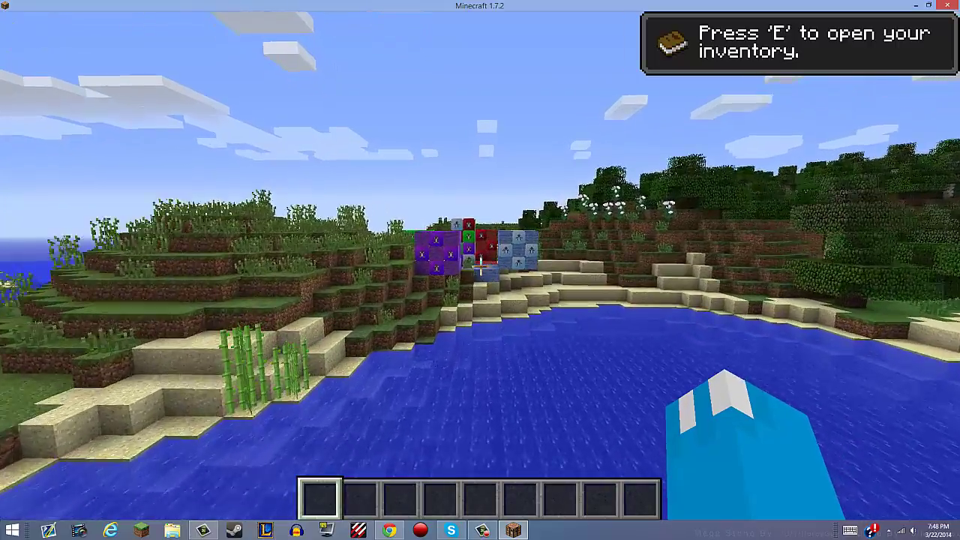
# Approach the purple, red and blue penguin nursery blocks and look them over.
pyautogui.press('w')
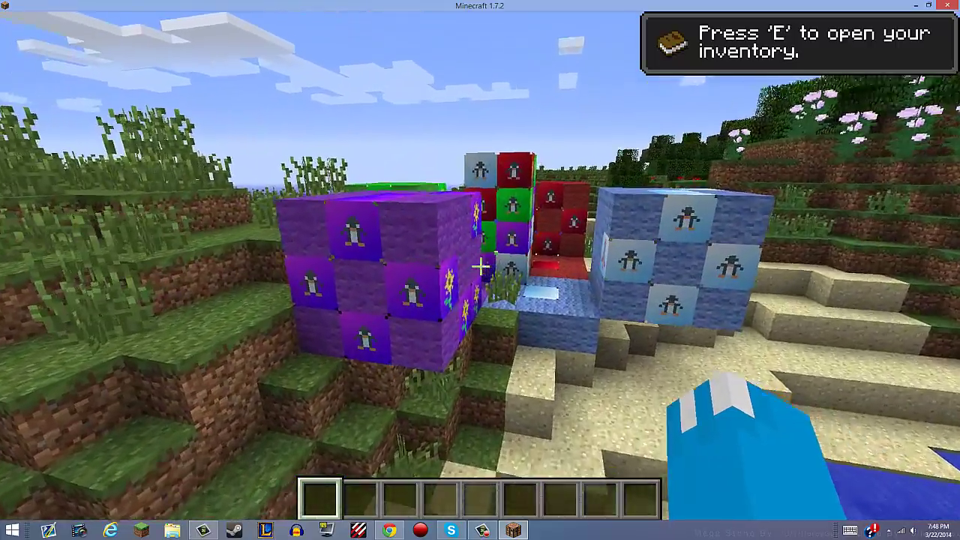
pyautogui.press('w')
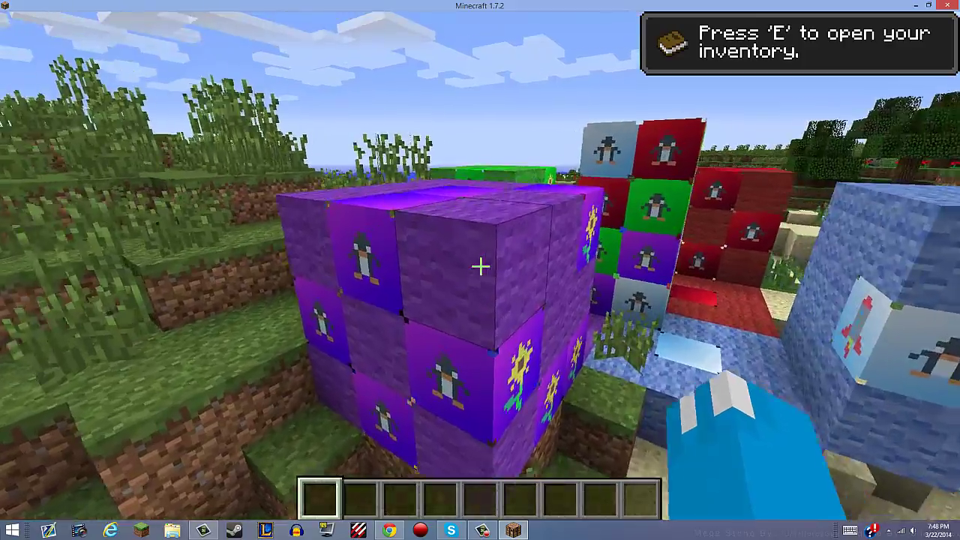
pyautogui.press('s')
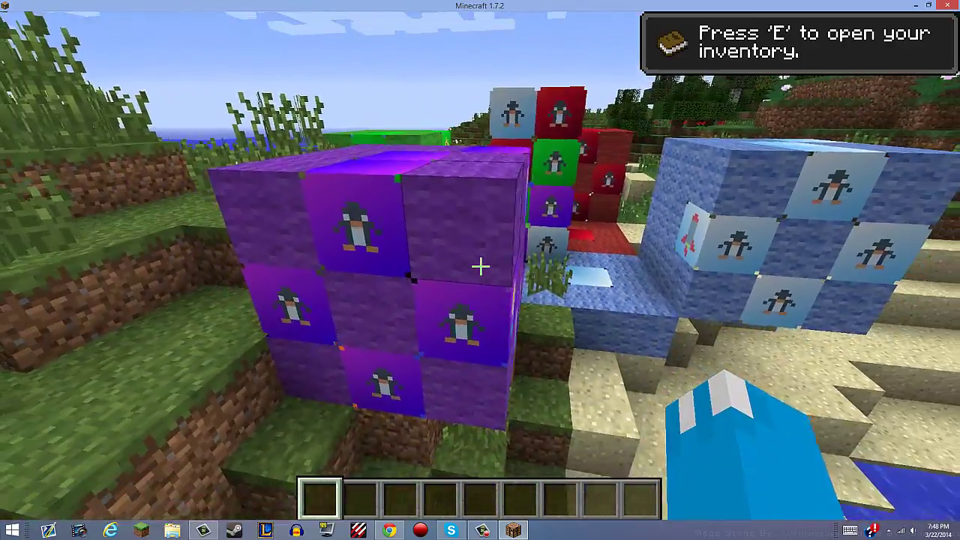
pyautogui.press('d')
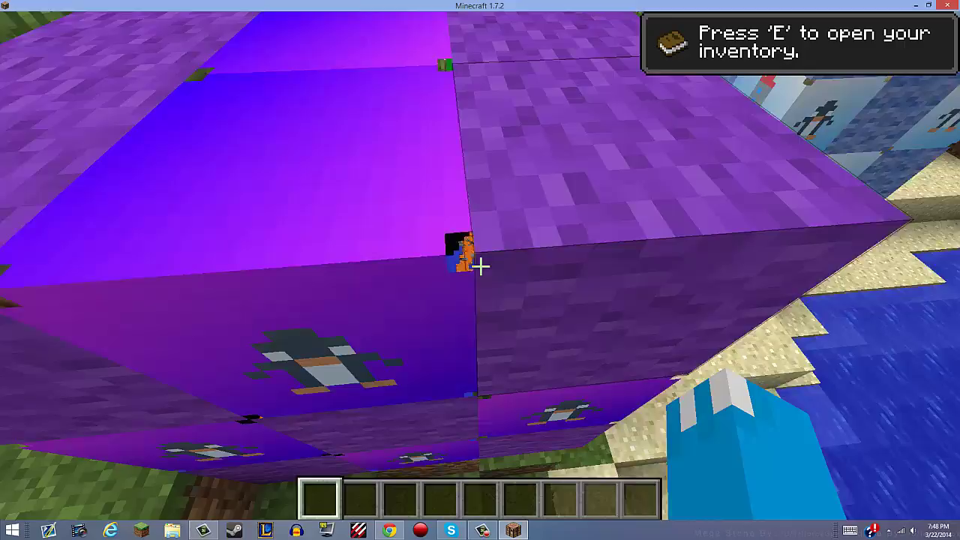
pyautogui.press('s')
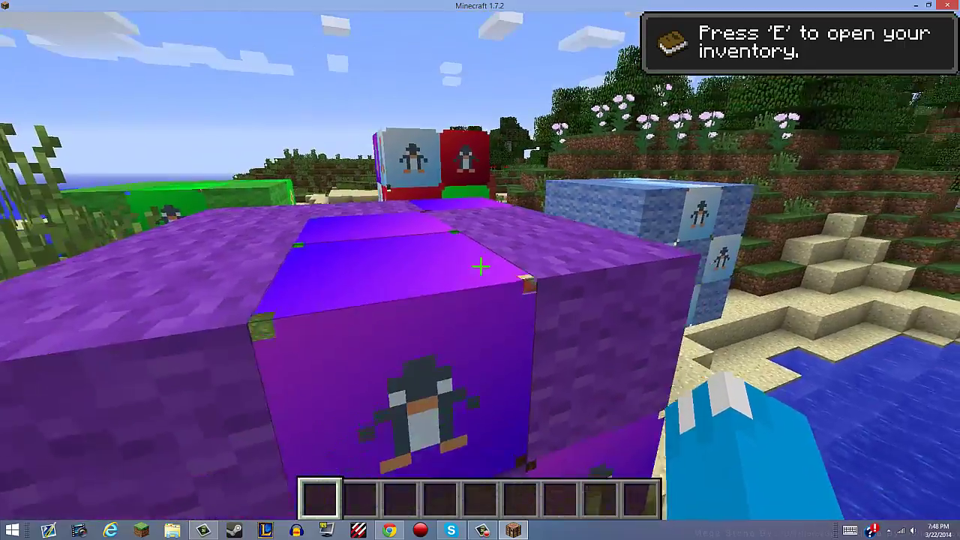
# Pick and place a Light Blue Wool block and a Green Nursery Block.
pyautogui.middleClick(480, 266)
pyautogui.press('s')
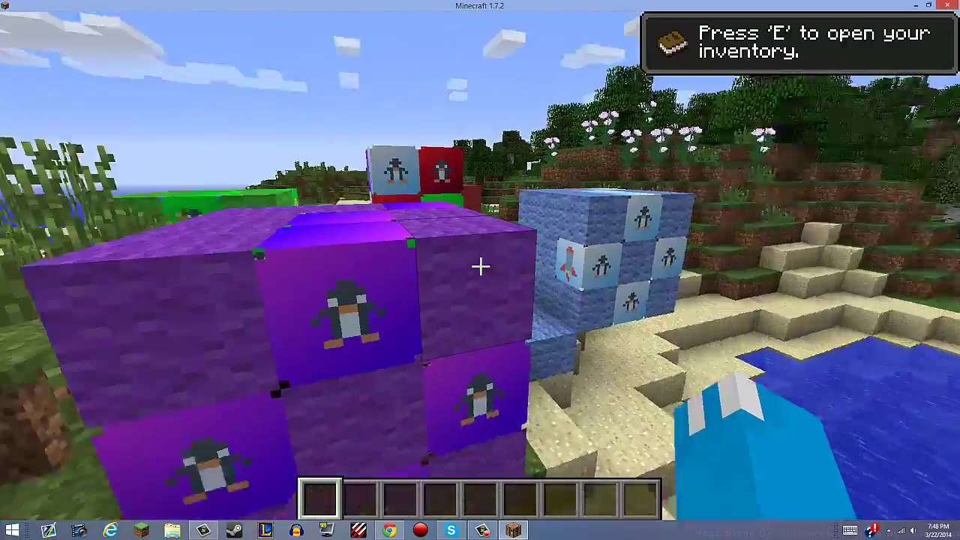
pyautogui.middleClick(480, 266)
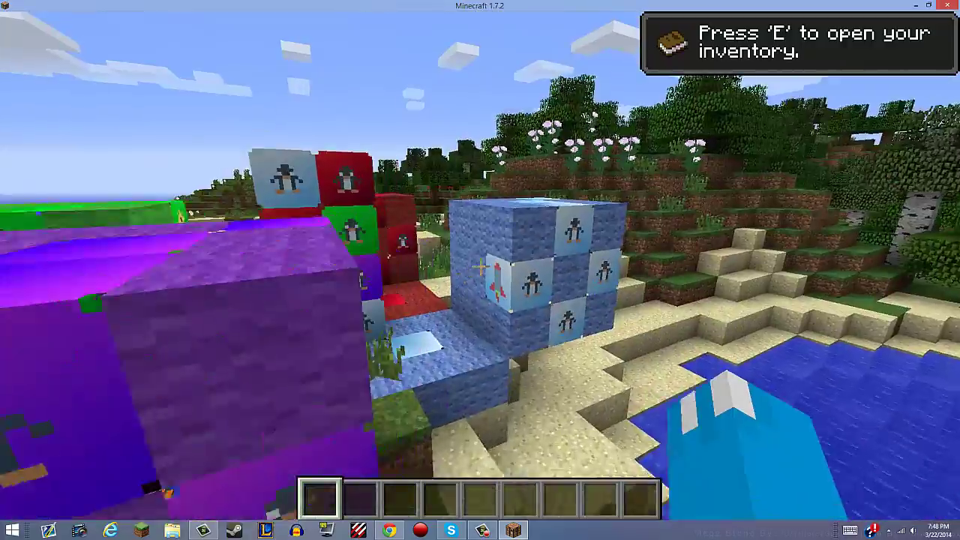
pyautogui.middleClick(480, 266)
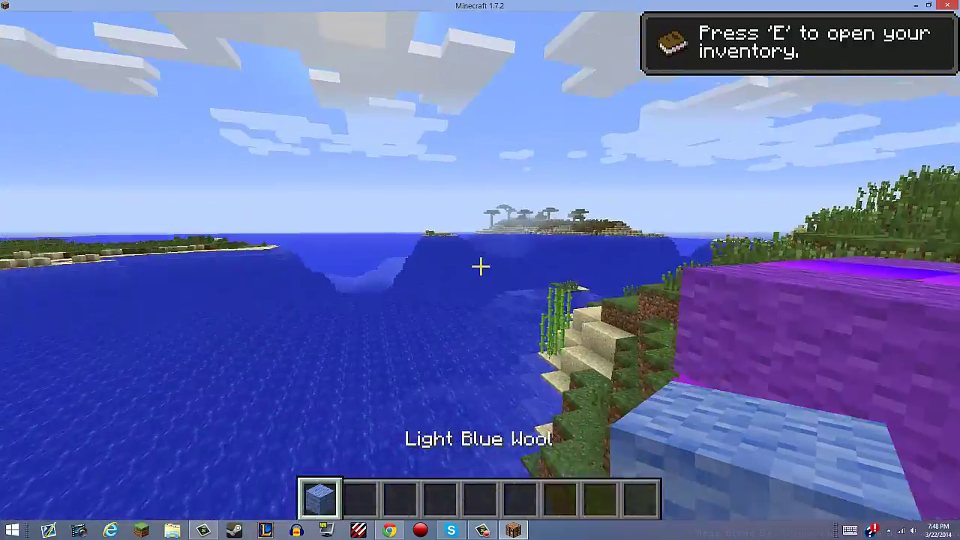
pyautogui.rightClick(480, 266)
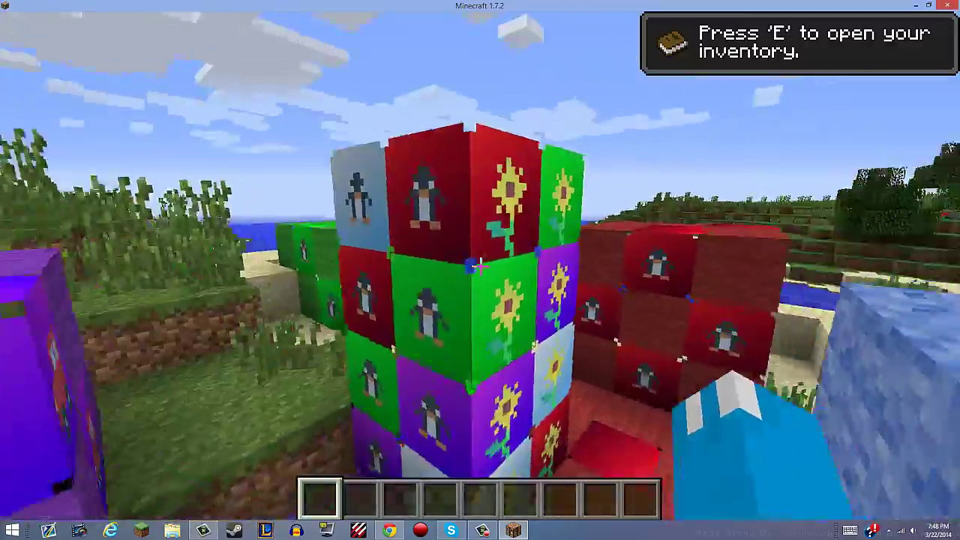
pyautogui.middleClick(480, 266)
pyautogui.rightClick(480, 266)
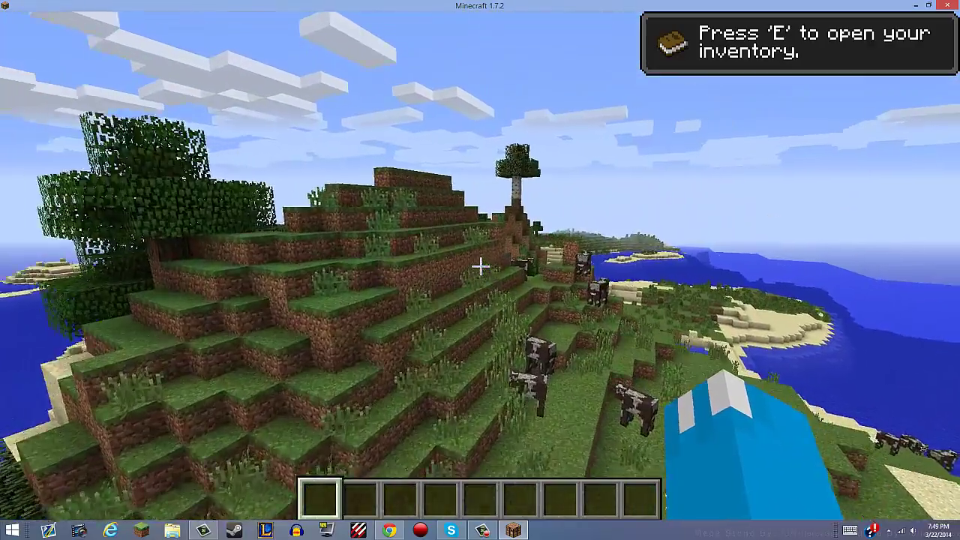
# Fly past the cow hill and the sugar-cane islet out over open ocean.
pyautogui.scroll(1, 480, 266)
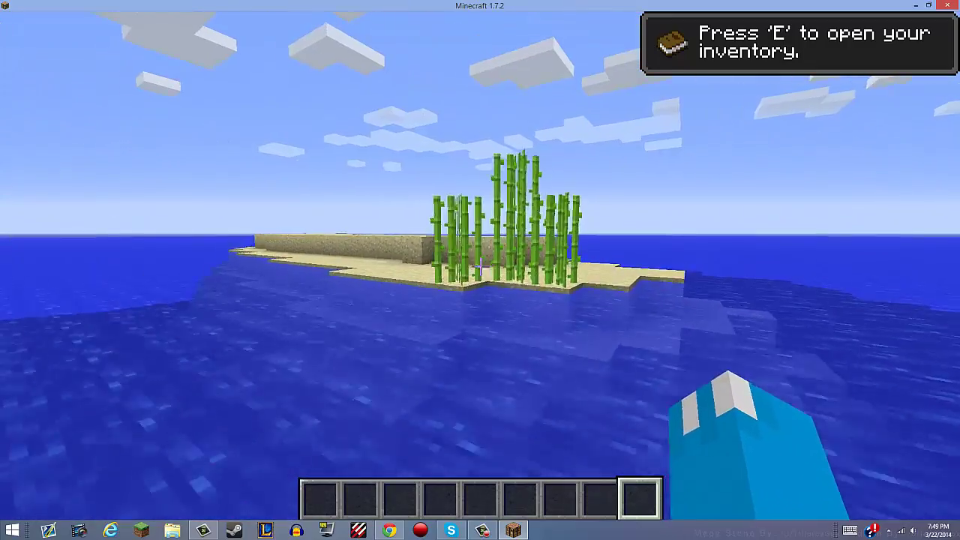
pyautogui.press('w')
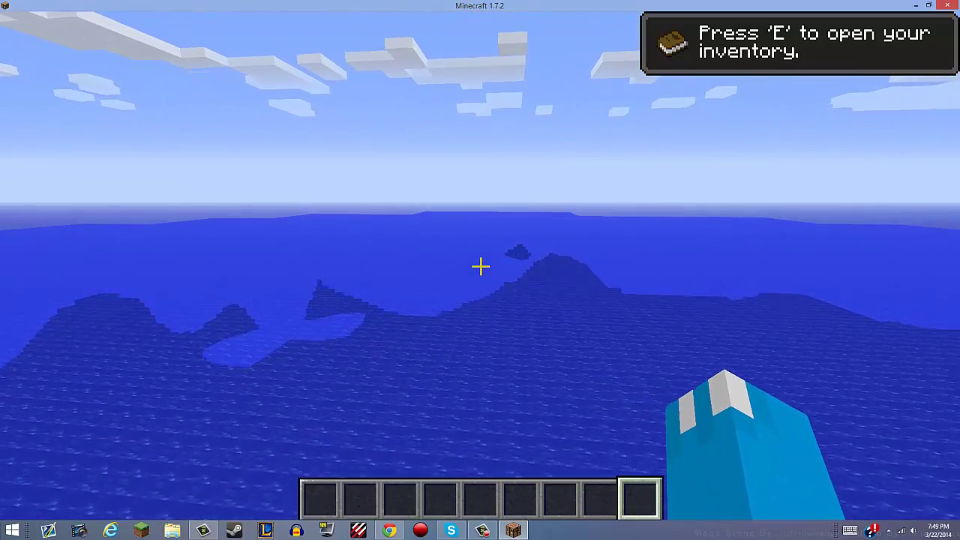
pyautogui.scroll(-4, 480, 266)
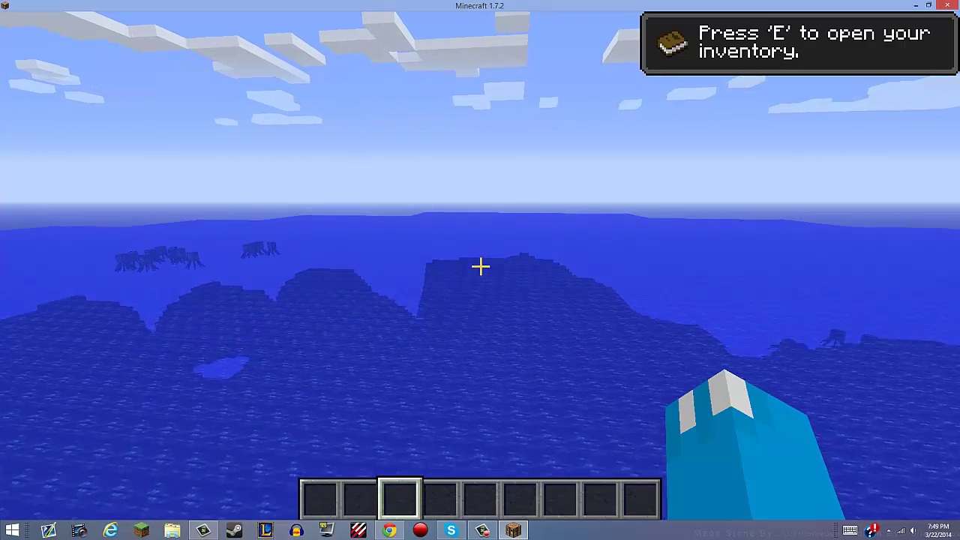
pyautogui.scroll(5, 480, 266)
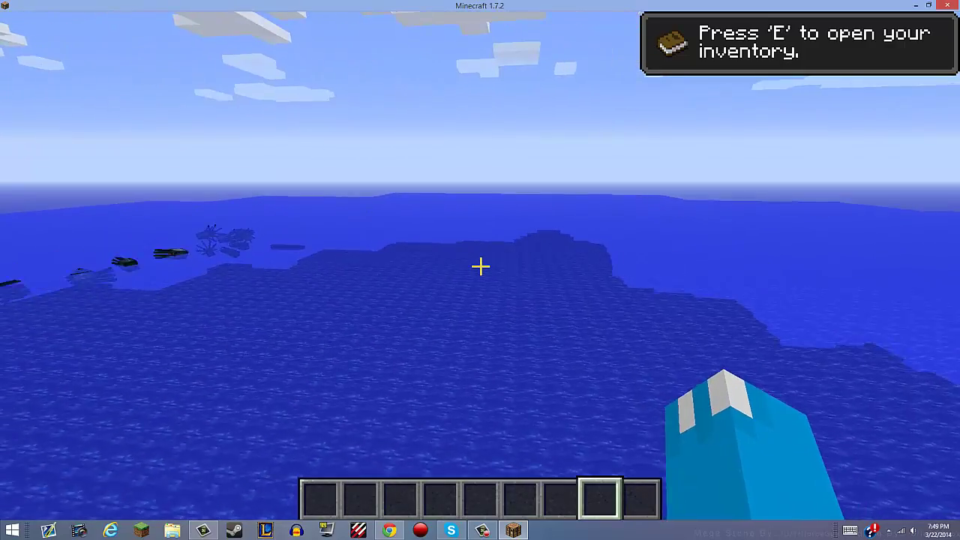
pyautogui.scroll(-2, 480, 266)
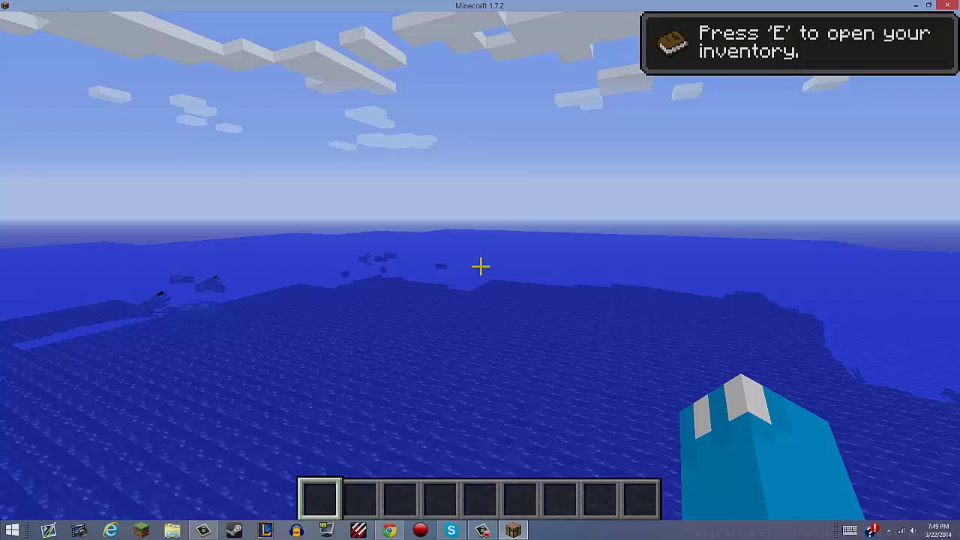